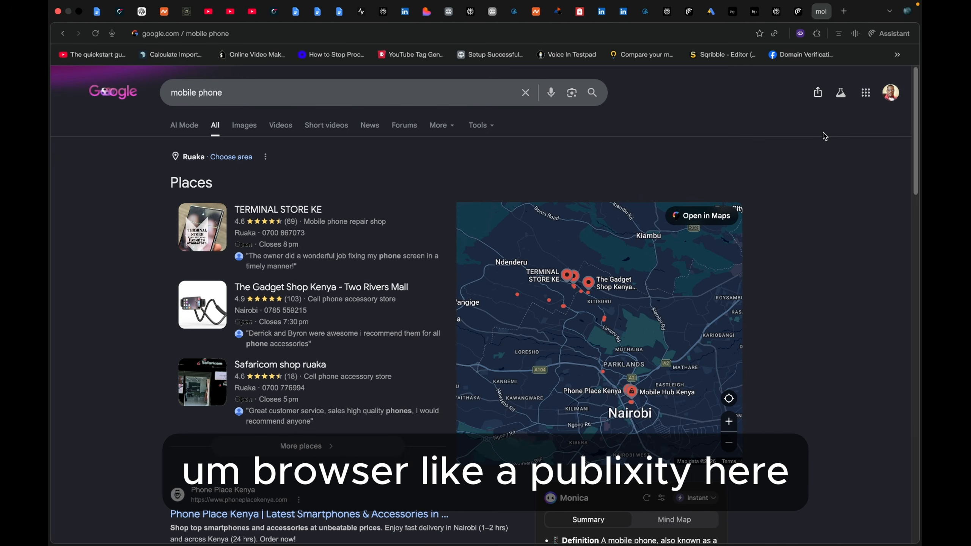
- Examine the search results for "mobile phone" and bring up the keyword research notes in the Google Docs document
{"action": "scroll", "coordinate": [413, 372], "scroll_direction": "down", "scroll_amount": 10}
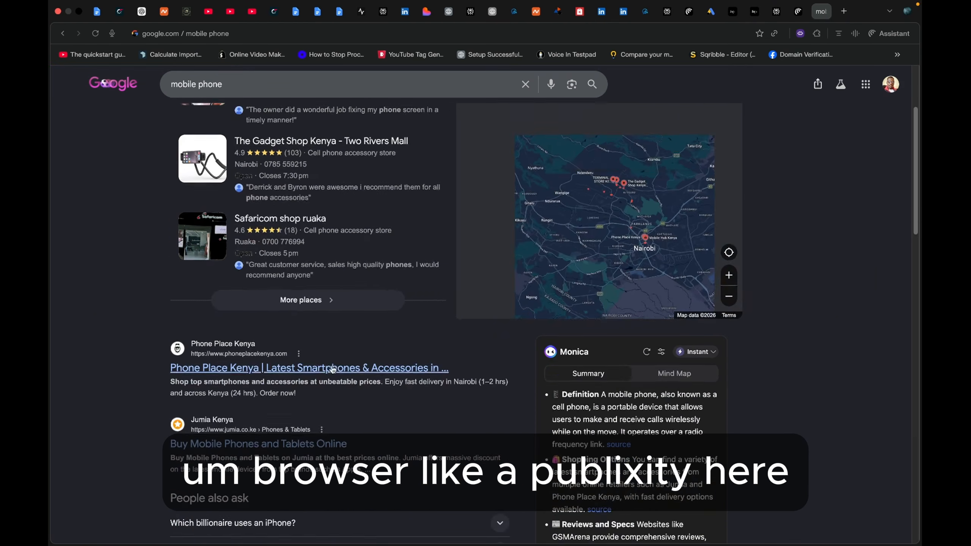
{"action": "scroll", "coordinate": [413, 372], "scroll_direction": "down", "scroll_amount": 10}
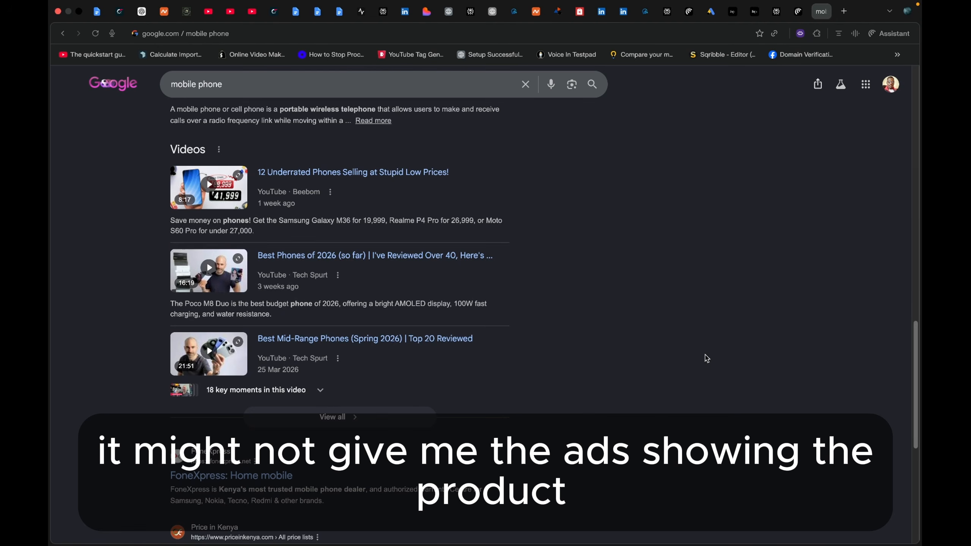
{"action": "scroll", "coordinate": [704, 352], "scroll_direction": "up", "scroll_amount": 10}
{"action": "scroll", "coordinate": [497, 274], "scroll_direction": "up", "scroll_amount": 10}
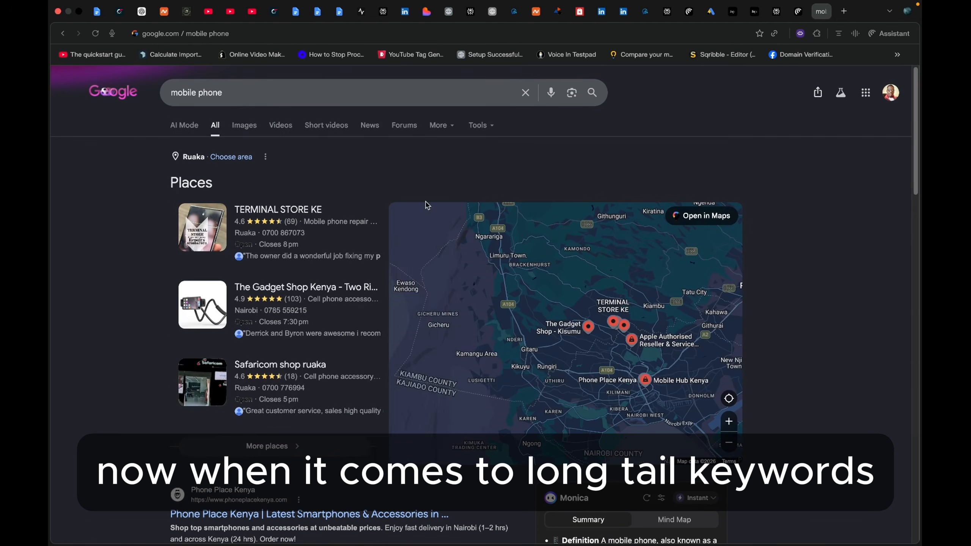
{"action": "left_click", "coordinate": [339, 12]}
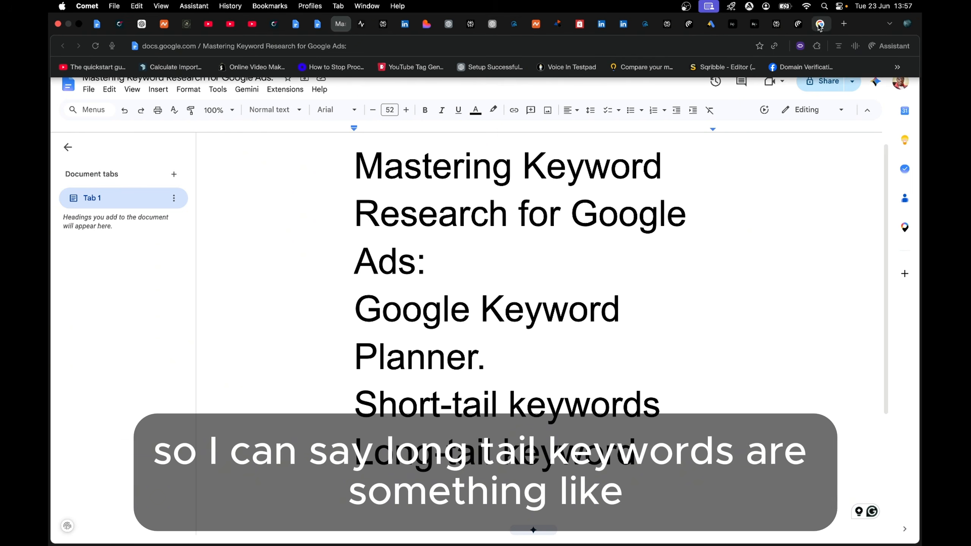
- Return to the Google results page and search for the long-tail keyword "mobile phone prices in Nairobi"
{"action": "left_click", "coordinate": [820, 24]}
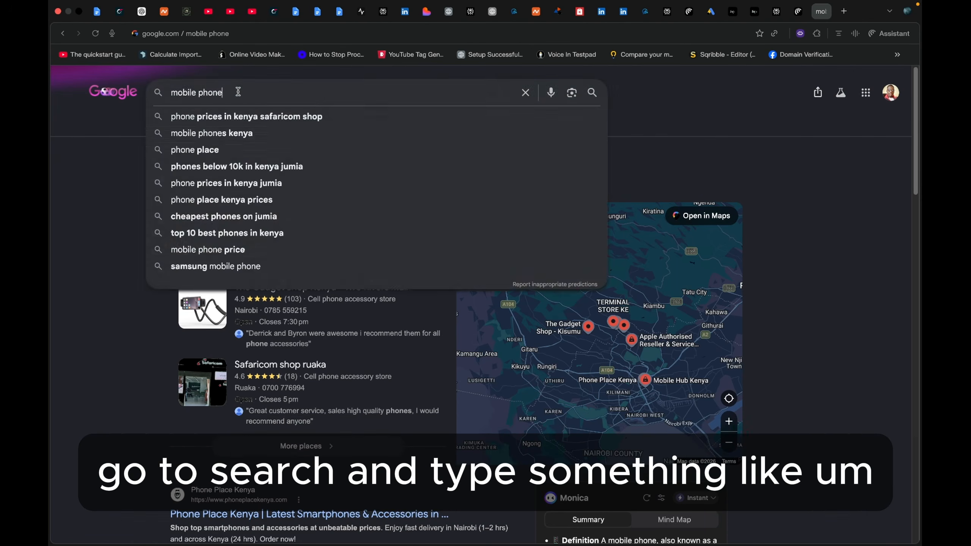
{"action": "triple_click", "coordinate": [237, 86]}
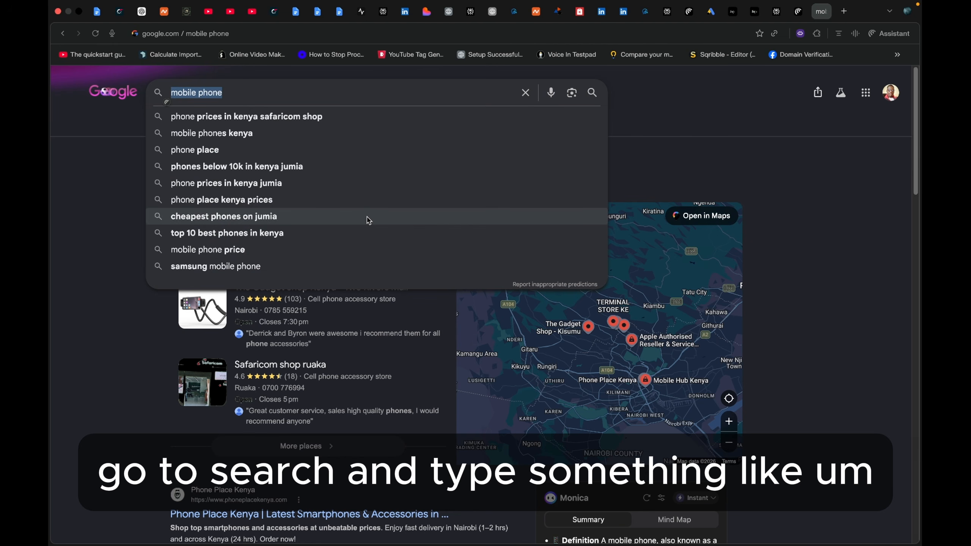
{"action": "type", "text": "mobile pho"}
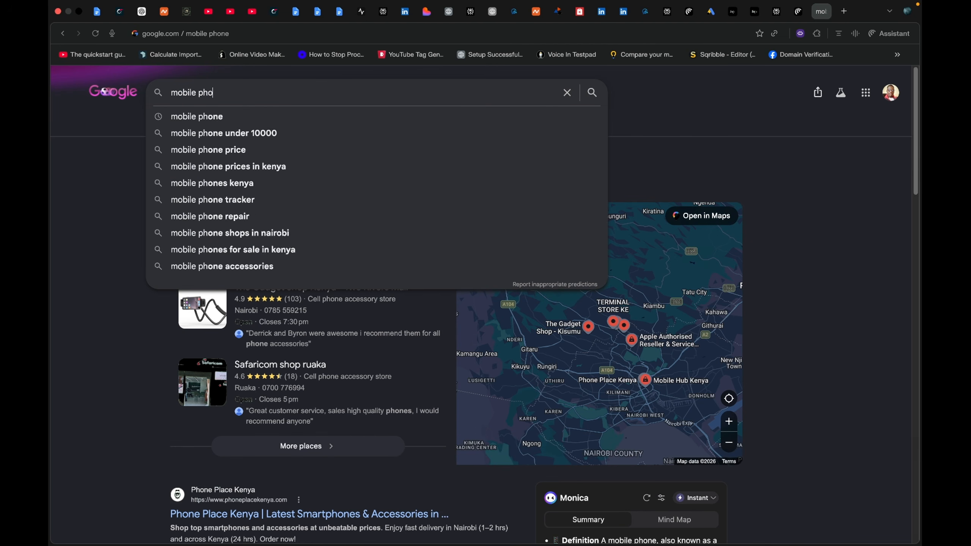
{"action": "type", "text": "ne p"}
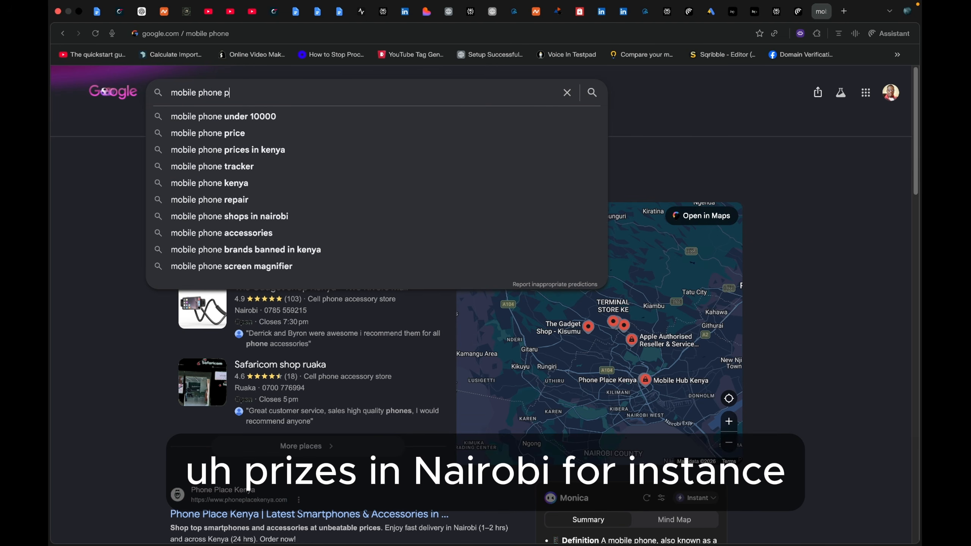
{"action": "type", "text": "rices in "}
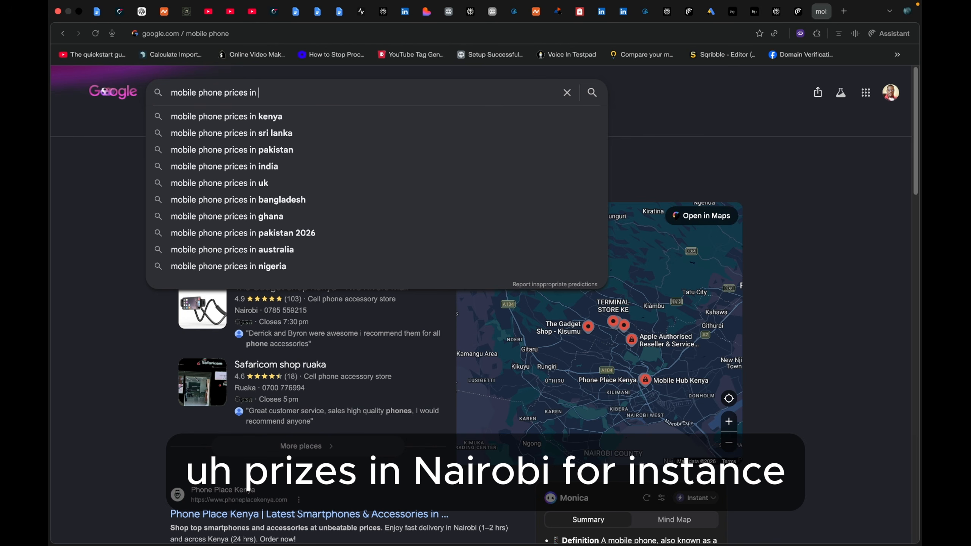
{"action": "type", "text": "Nairo"}
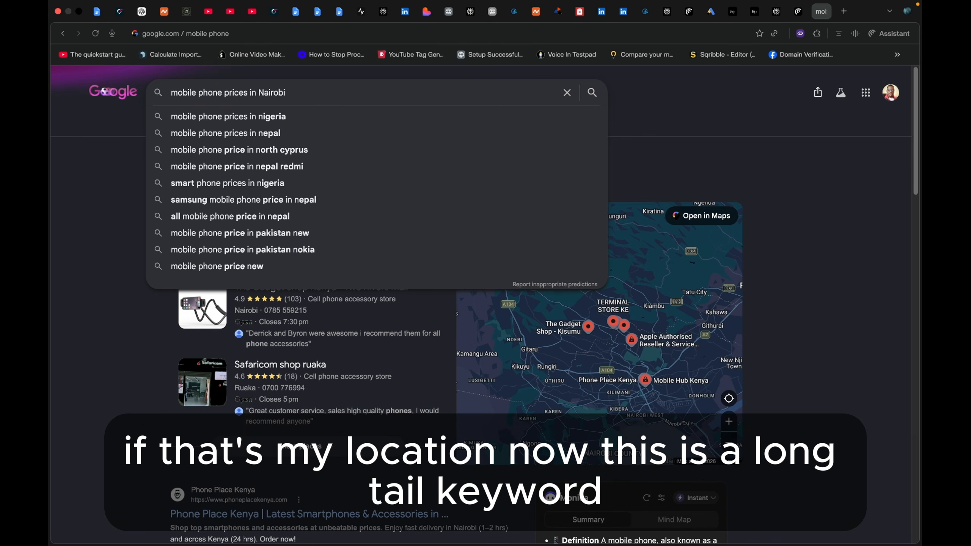
{"action": "type", "text": "bi"}
{"action": "key", "text": "Return"}
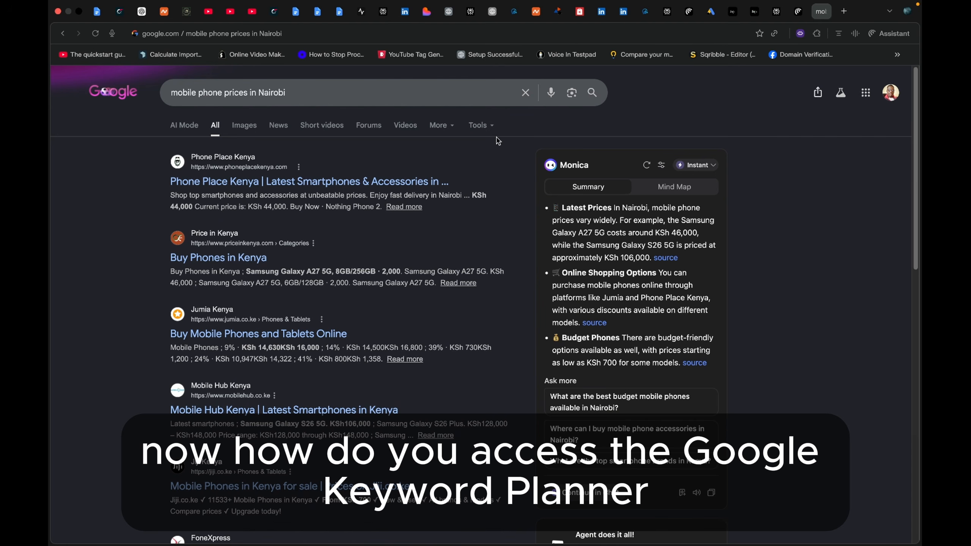
- Open the Google Ads home page at ads.google.com in a new browser tab
{"action": "left_click", "coordinate": [844, 11]}
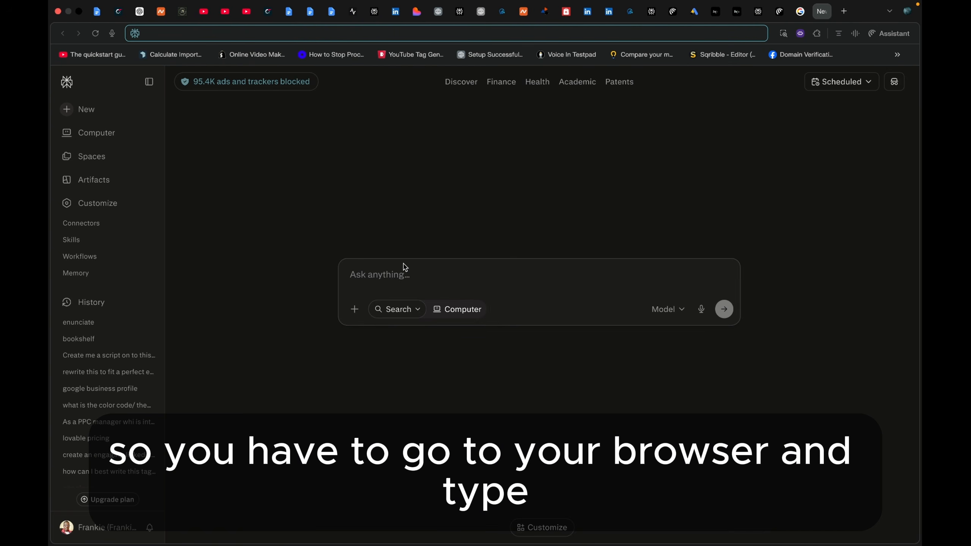
{"action": "type", "text": "g"}
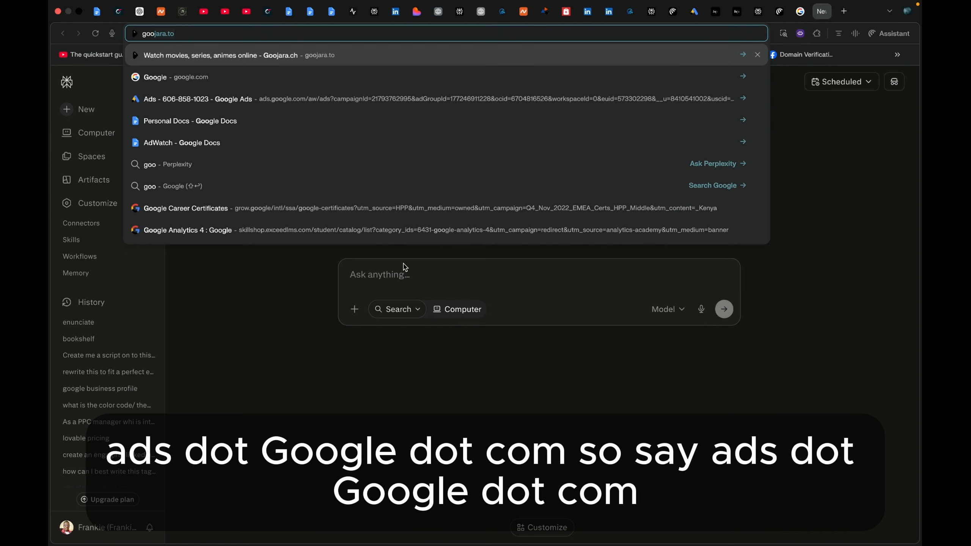
{"action": "key", "text": "BackSpace"}
{"action": "type", "text": "ads.go"}
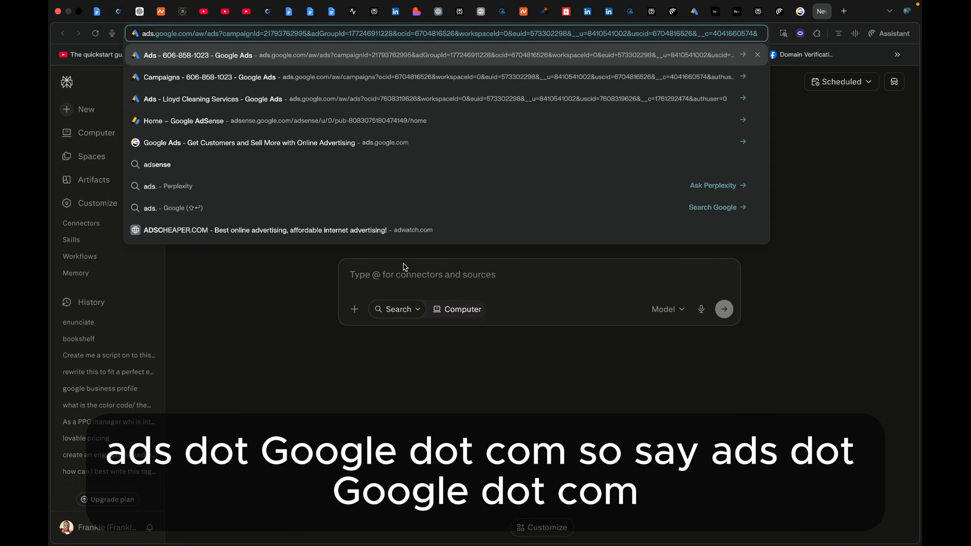
{"action": "type", "text": "ogle"}
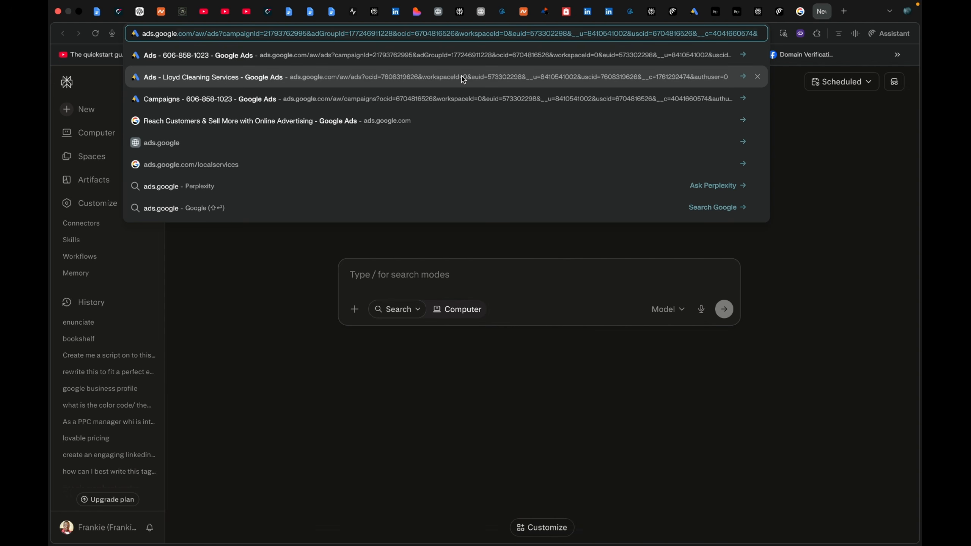
{"action": "type", "text": ".com"}
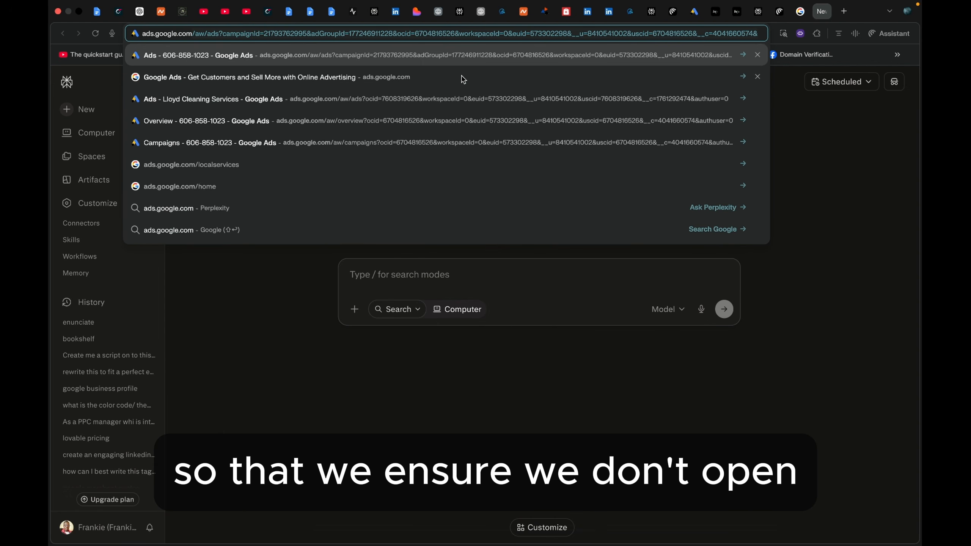
{"action": "key", "text": "Return"}
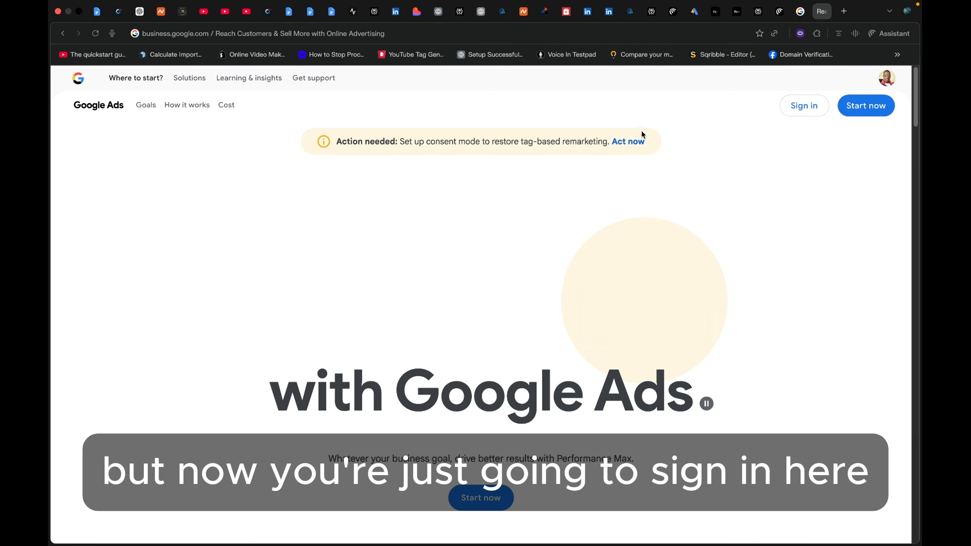
- Sign in to Google Ads and select the cancelled Marginseye account from the account list
{"action": "left_click", "coordinate": [805, 106]}
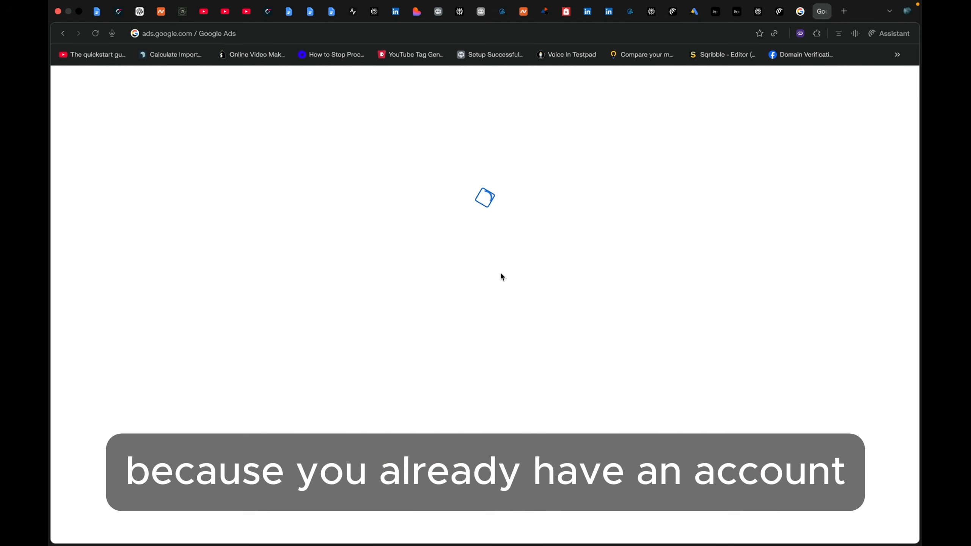
{"action": "scroll", "coordinate": [496, 271], "scroll_direction": "down", "scroll_amount": 2}
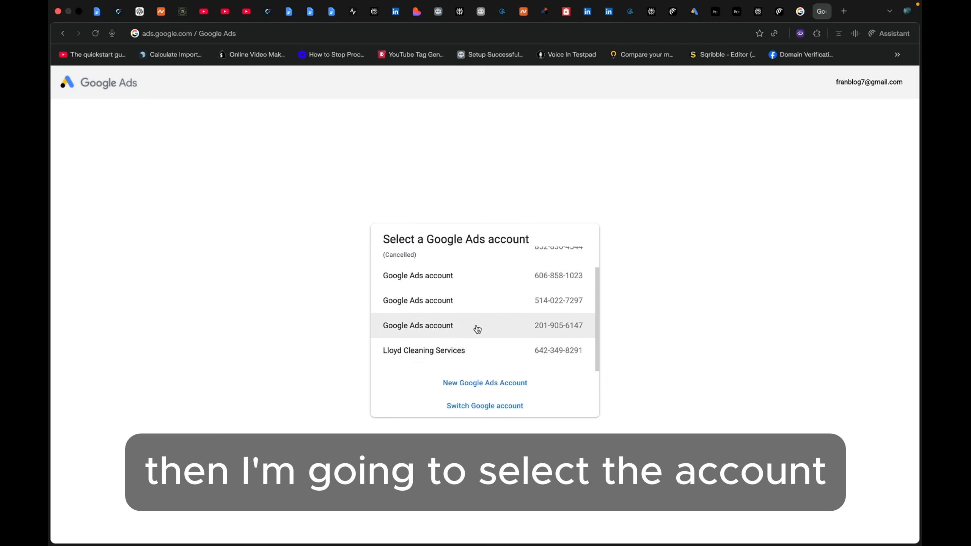
{"action": "scroll", "coordinate": [412, 347], "scroll_direction": "up", "scroll_amount": 1}
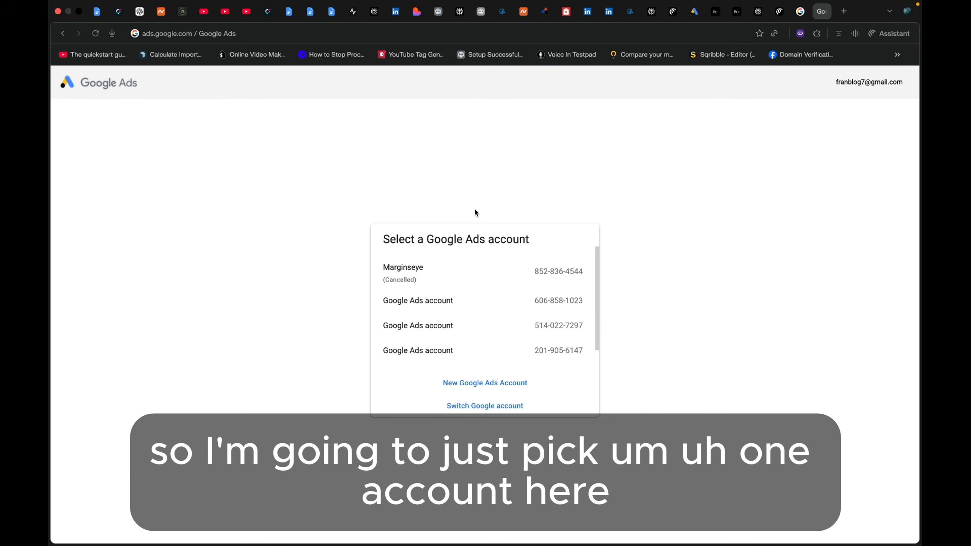
{"action": "scroll", "coordinate": [483, 297], "scroll_direction": "down", "scroll_amount": 1}
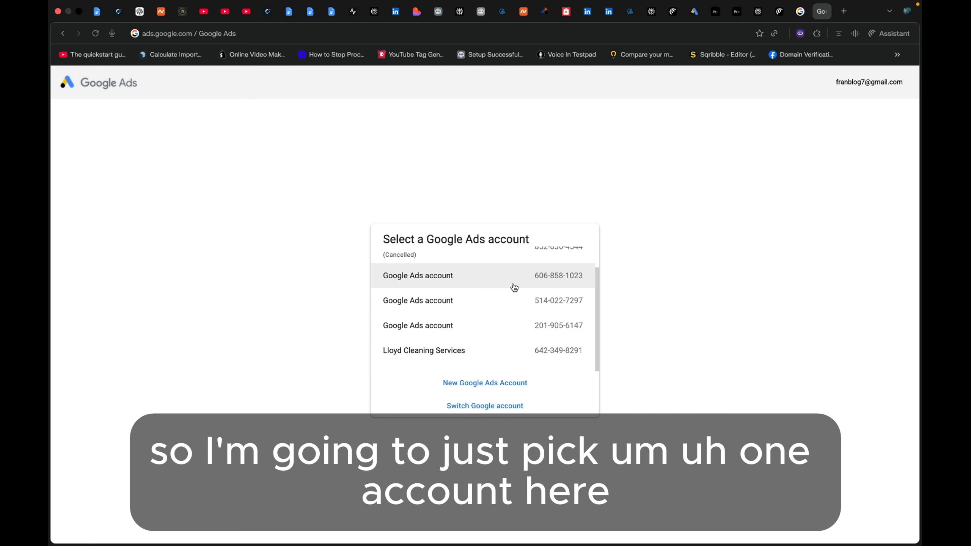
{"action": "scroll", "coordinate": [503, 291], "scroll_direction": "up", "scroll_amount": 1}
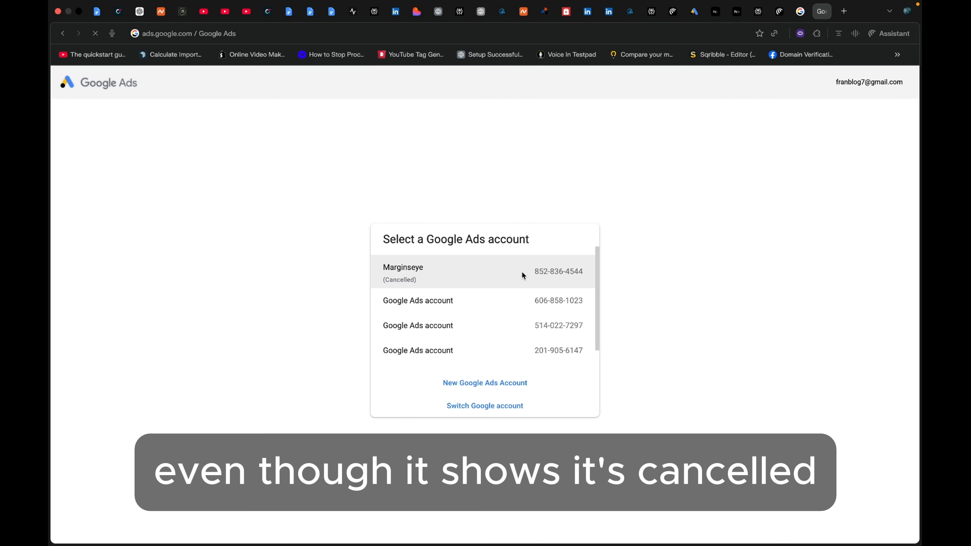
{"action": "left_click", "coordinate": [523, 274]}
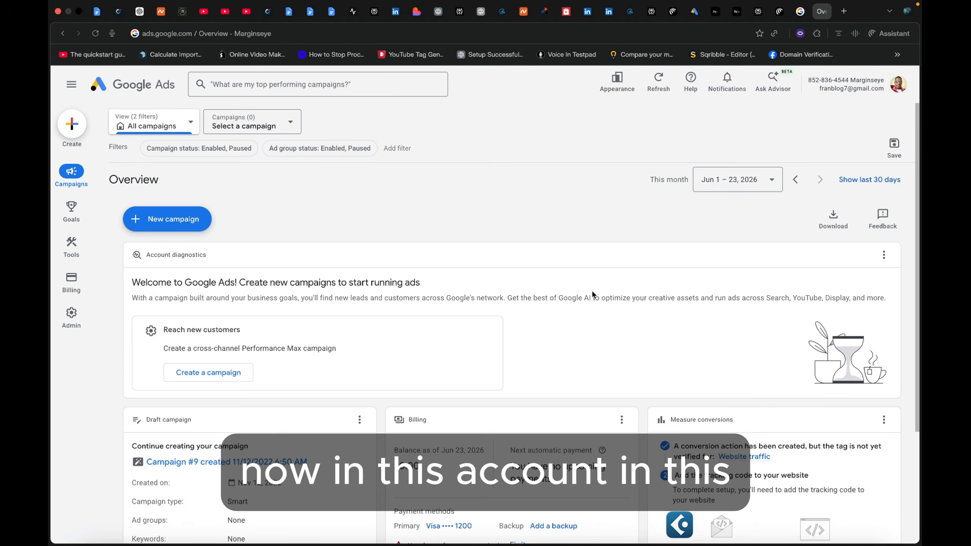
- Open Keyword Planner from the planning tools of the Google Ads account
{"action": "scroll", "coordinate": [513, 302], "scroll_direction": "down", "scroll_amount": 2}
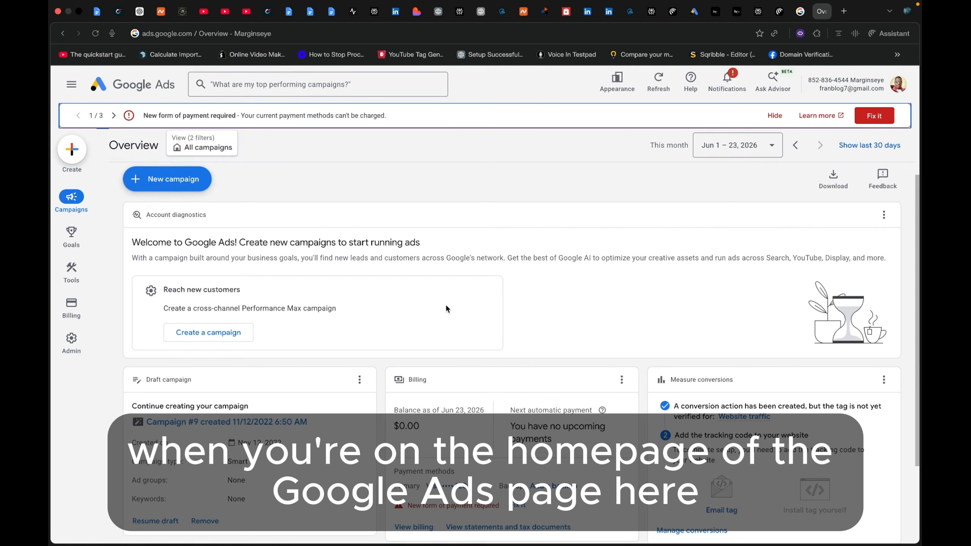
{"action": "scroll", "coordinate": [440, 314], "scroll_direction": "up", "scroll_amount": 1}
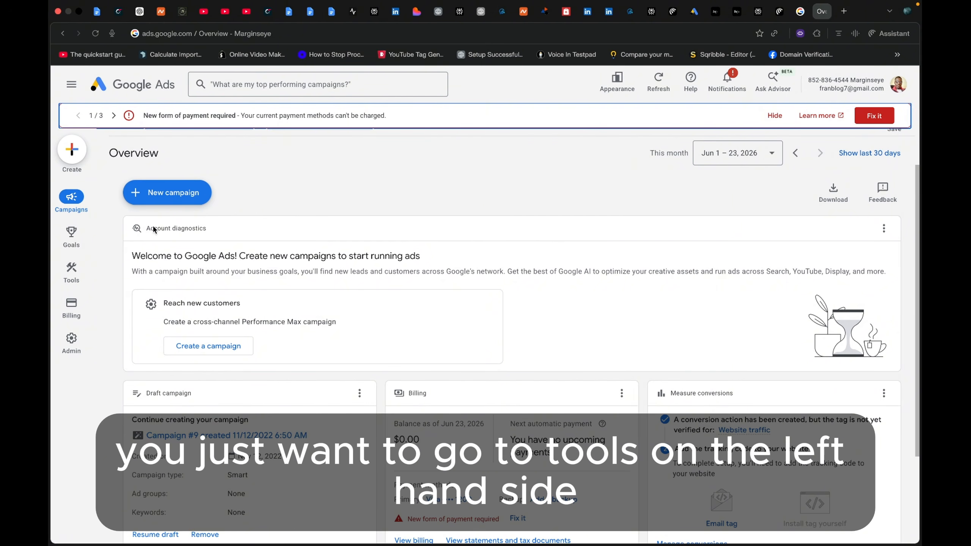
{"action": "mouse_move", "coordinate": [68, 271]}
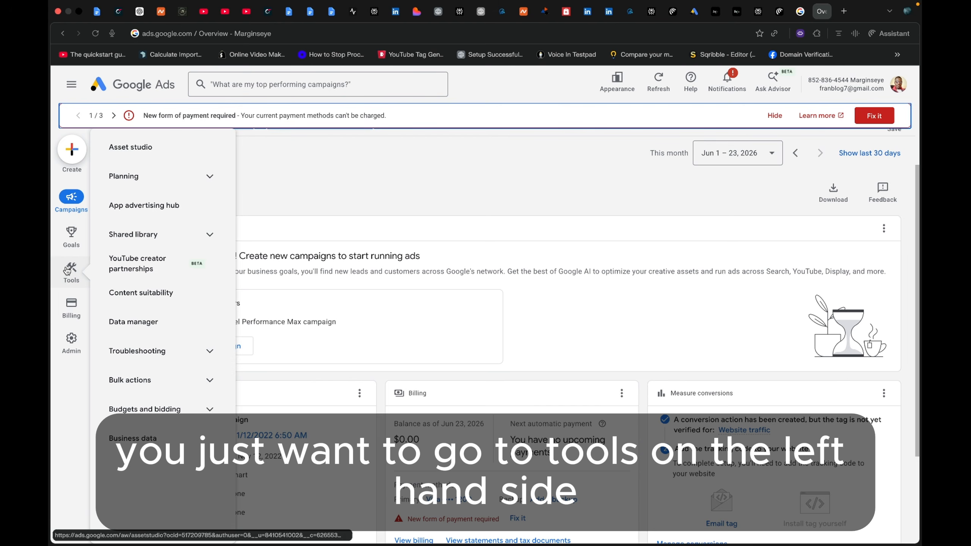
{"action": "left_click", "coordinate": [207, 178]}
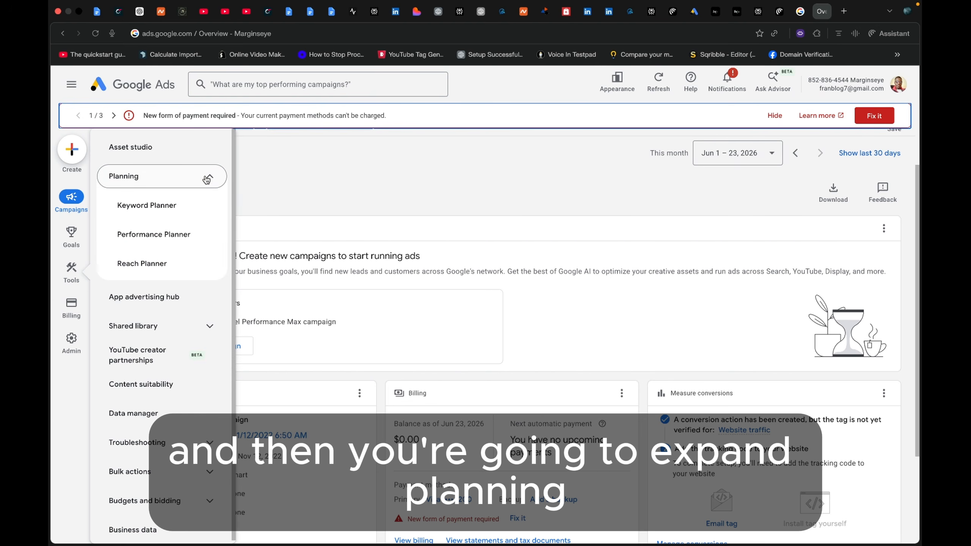
{"action": "left_click", "coordinate": [137, 214]}
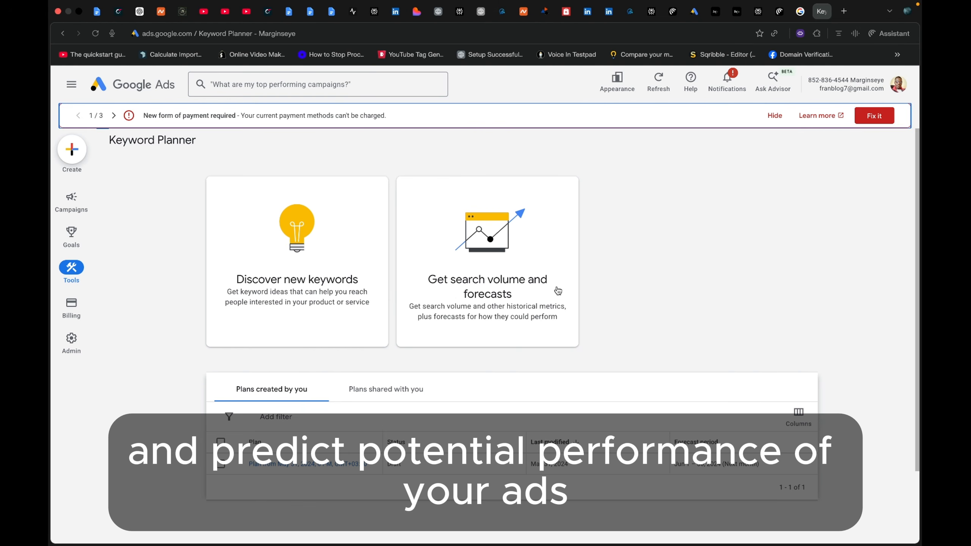
- Start discovering new keywords and enter "mobile phones prices" as the product or service
{"action": "left_click", "coordinate": [317, 285]}
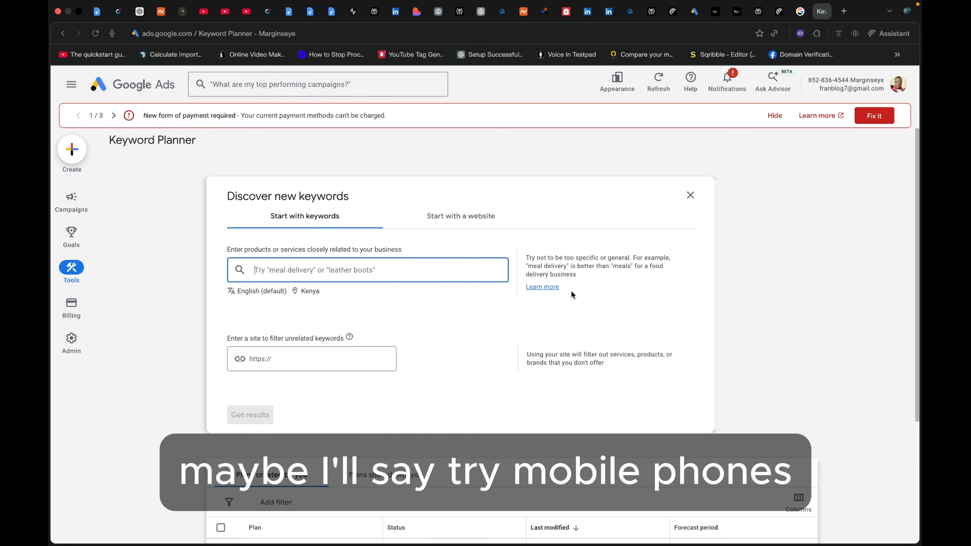
{"action": "type", "text": "mobile ph"}
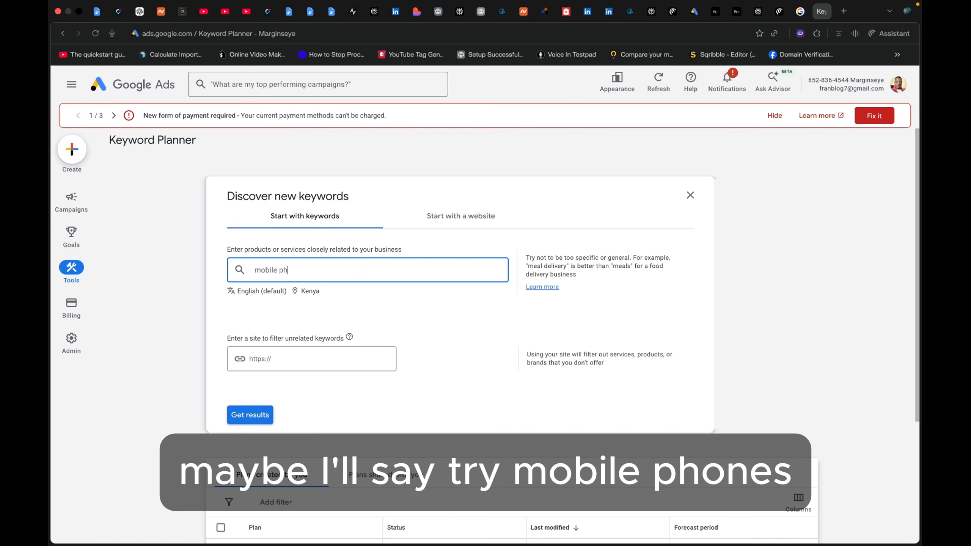
{"action": "type", "text": "ones prices"}
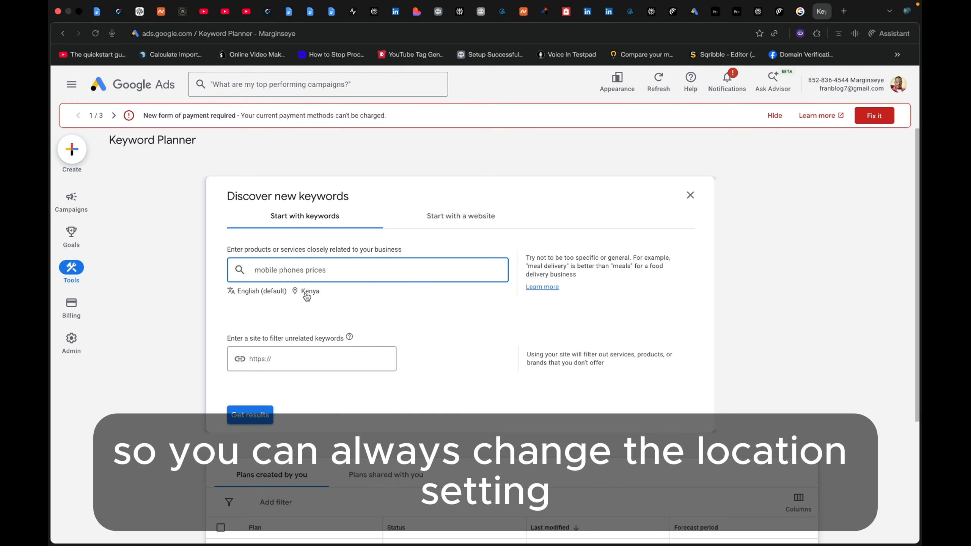
- Add the United Kingdom as a target location alongside Kenya and save the location settings
{"action": "left_click", "coordinate": [305, 292]}
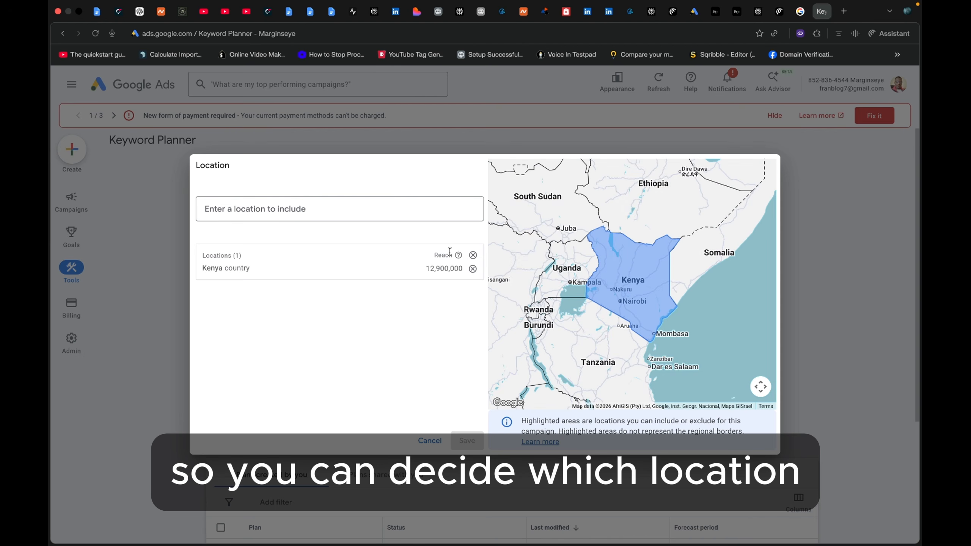
{"action": "left_click", "coordinate": [275, 209]}
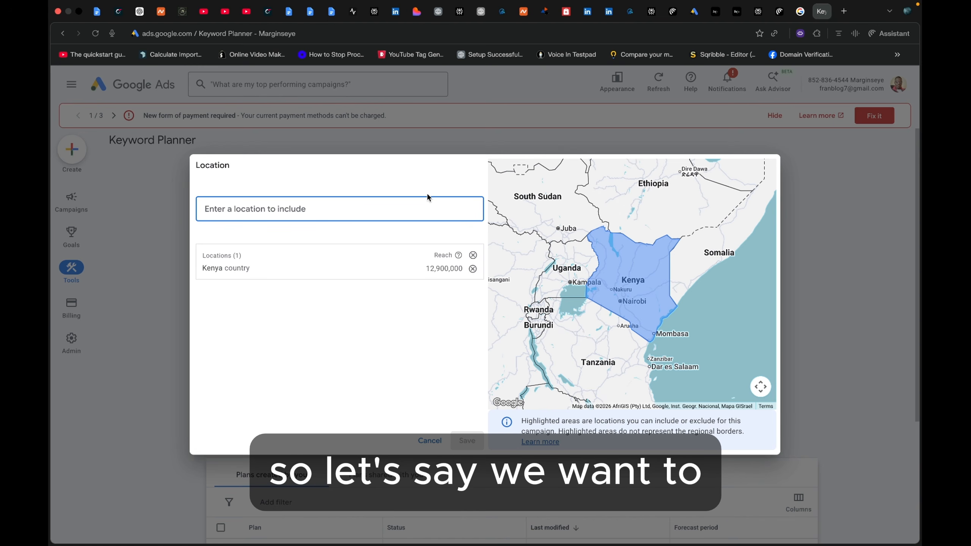
{"action": "type", "text": "Uni"}
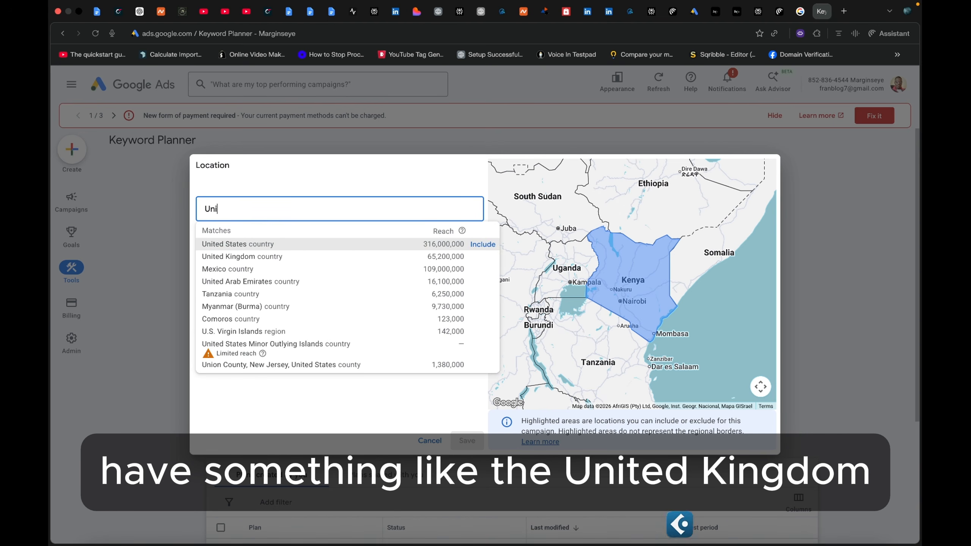
{"action": "type", "text": "ted kingdo"}
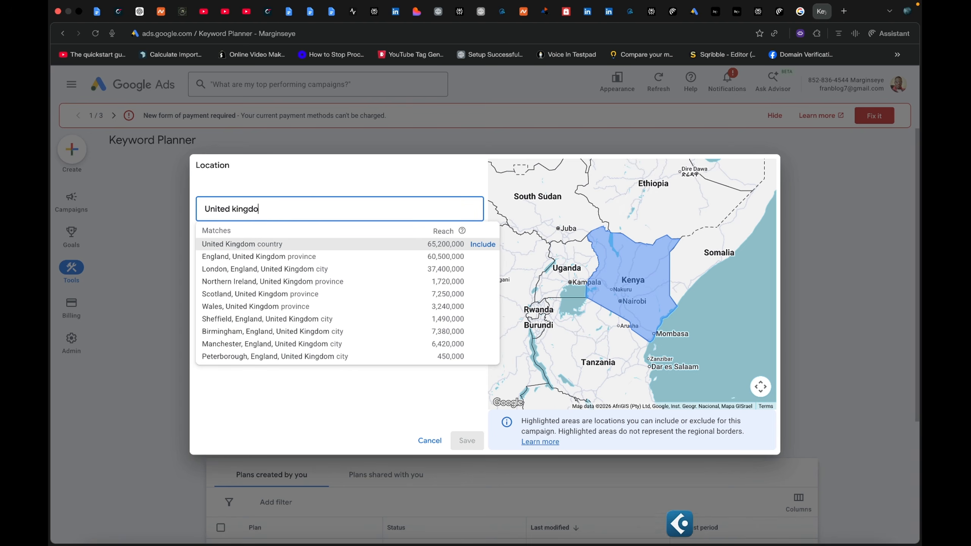
{"action": "type", "text": "m"}
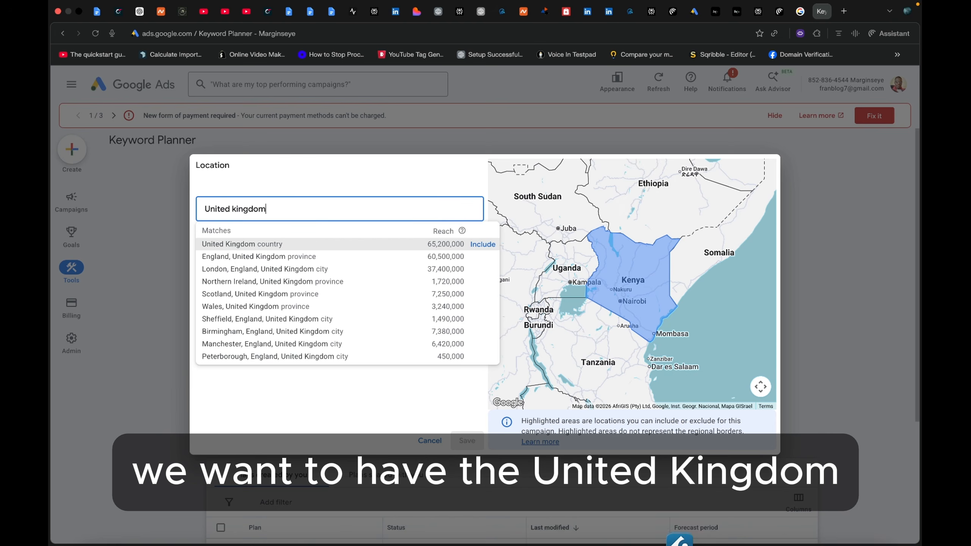
{"action": "left_click", "coordinate": [480, 244]}
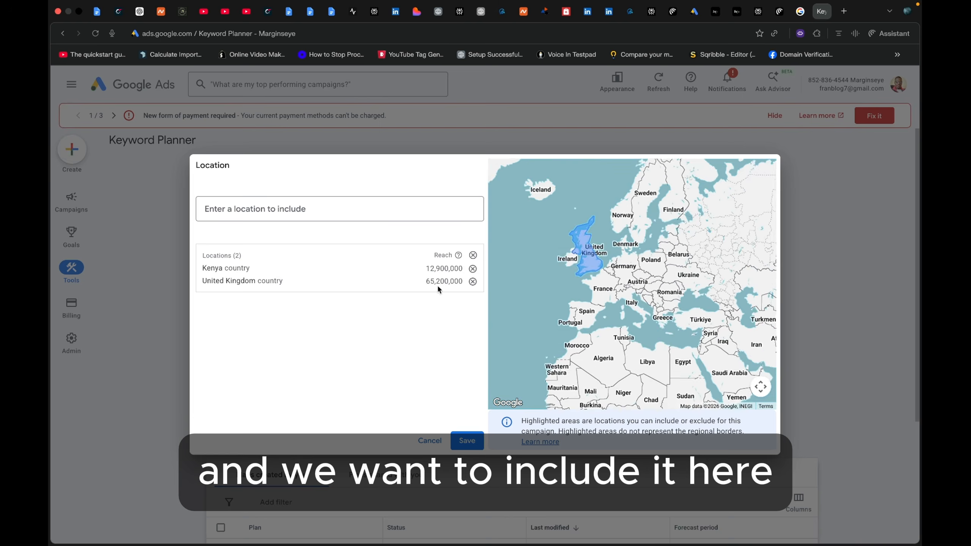
{"action": "left_click", "coordinate": [467, 444]}
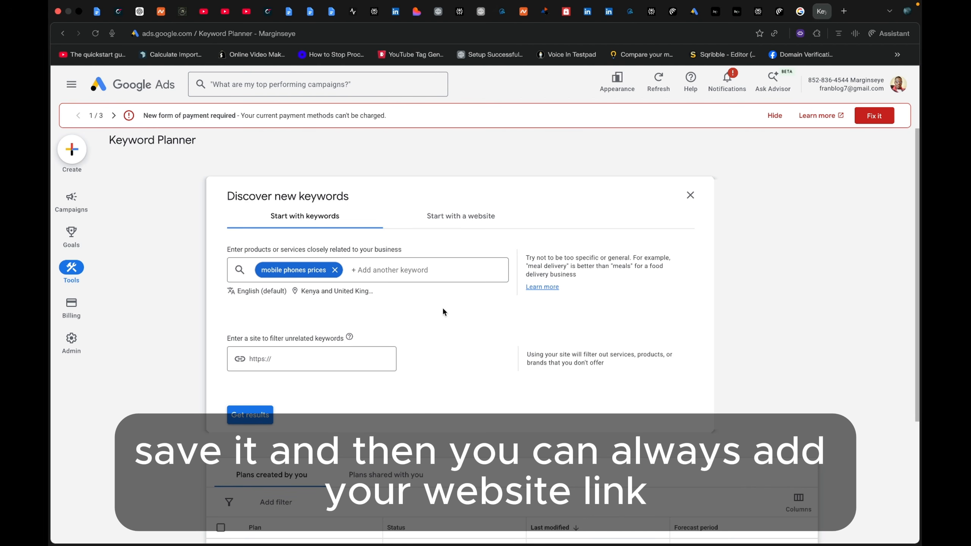
- Get keyword ideas for "mobile phones prices", leaving the site filter empty
{"action": "left_click", "coordinate": [285, 358]}
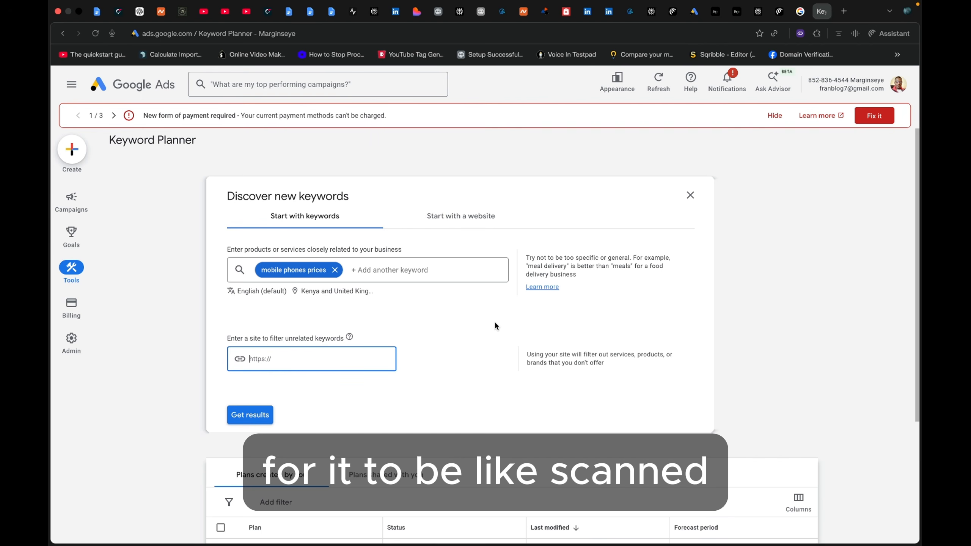
{"action": "mouse_move", "coordinate": [349, 338]}
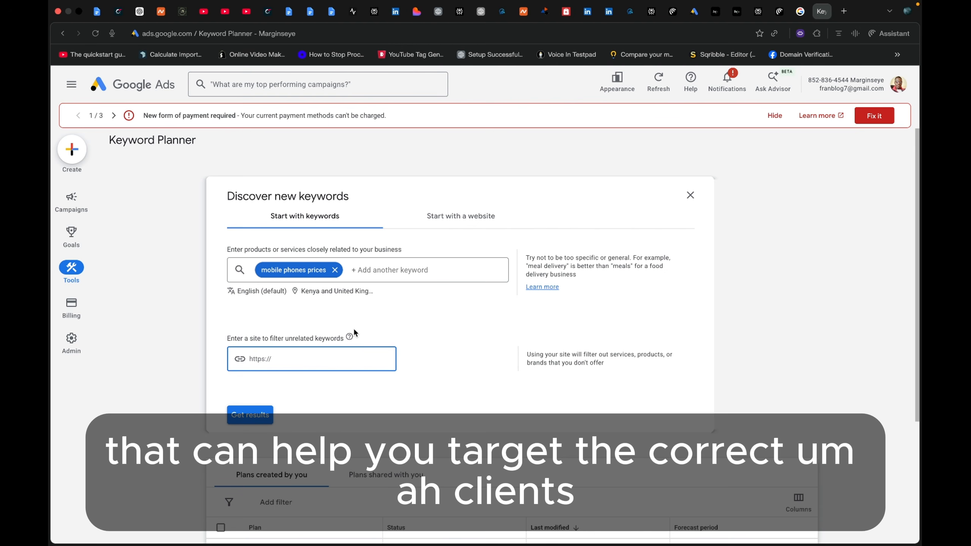
{"action": "left_click", "coordinate": [250, 415]}
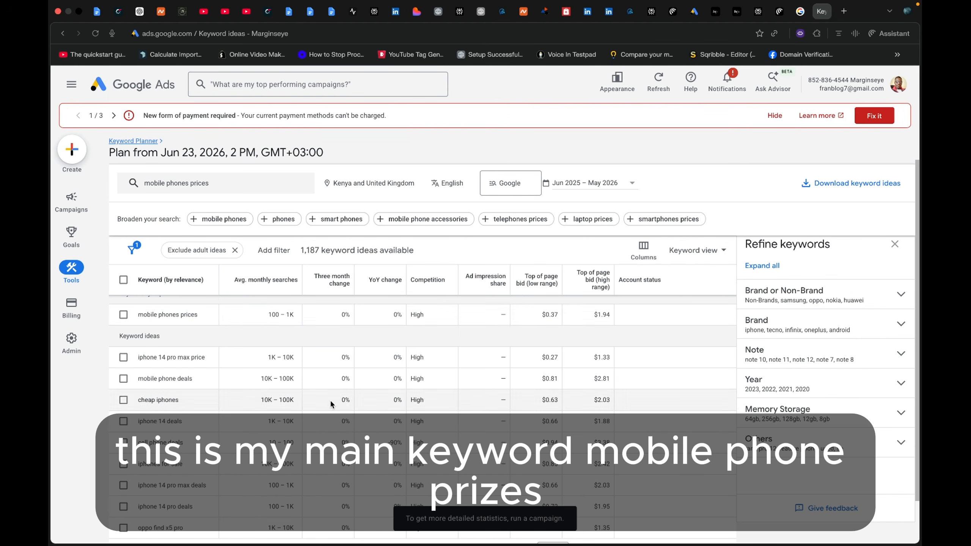
- Review the keyword ideas along with their average monthly searches, competition, year-over-year change and three-month change
{"action": "scroll", "coordinate": [160, 464], "scroll_direction": "down", "scroll_amount": 1}
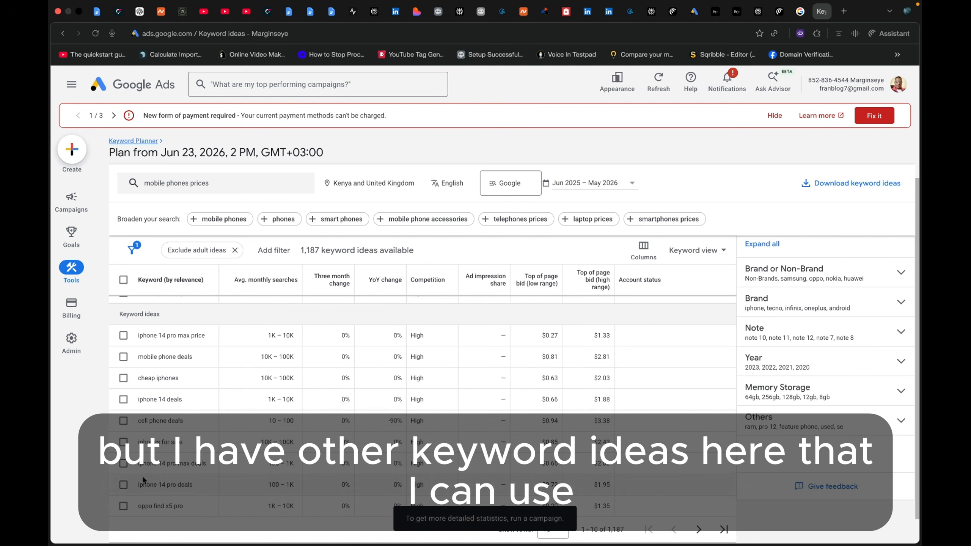
{"action": "scroll", "coordinate": [210, 474], "scroll_direction": "down", "scroll_amount": 1}
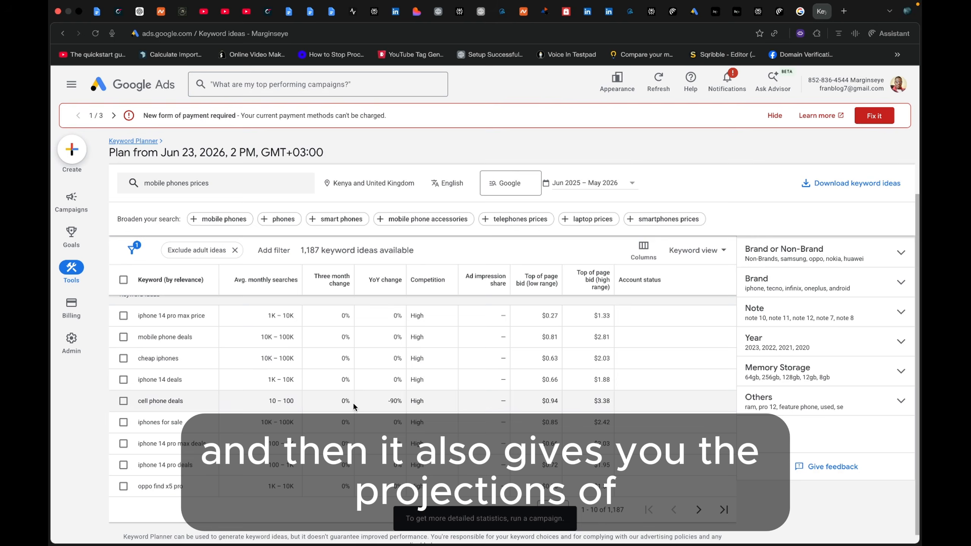
{"action": "scroll", "coordinate": [349, 436], "scroll_direction": "up", "scroll_amount": 3}
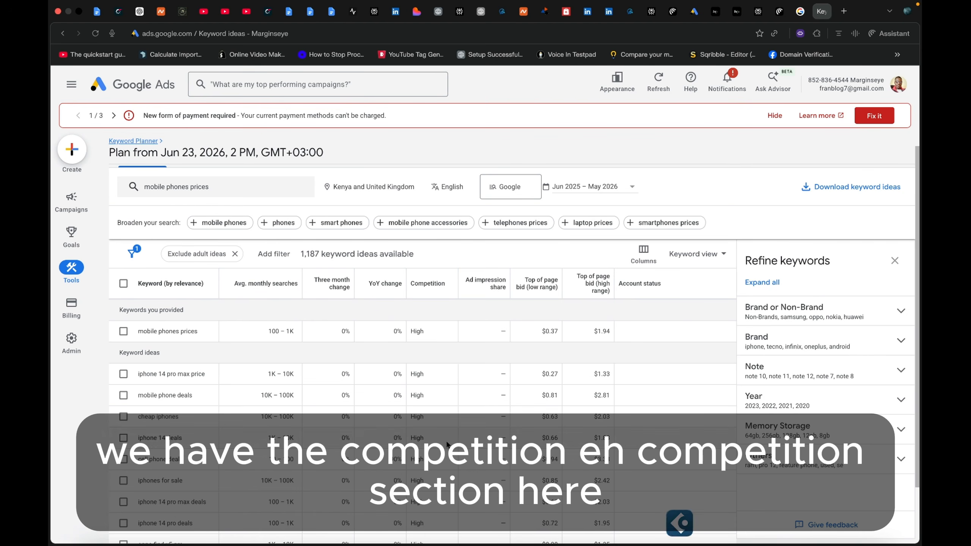
{"action": "scroll", "coordinate": [446, 369], "scroll_direction": "down", "scroll_amount": 1}
{"action": "scroll", "coordinate": [443, 392], "scroll_direction": "down", "scroll_amount": 2}
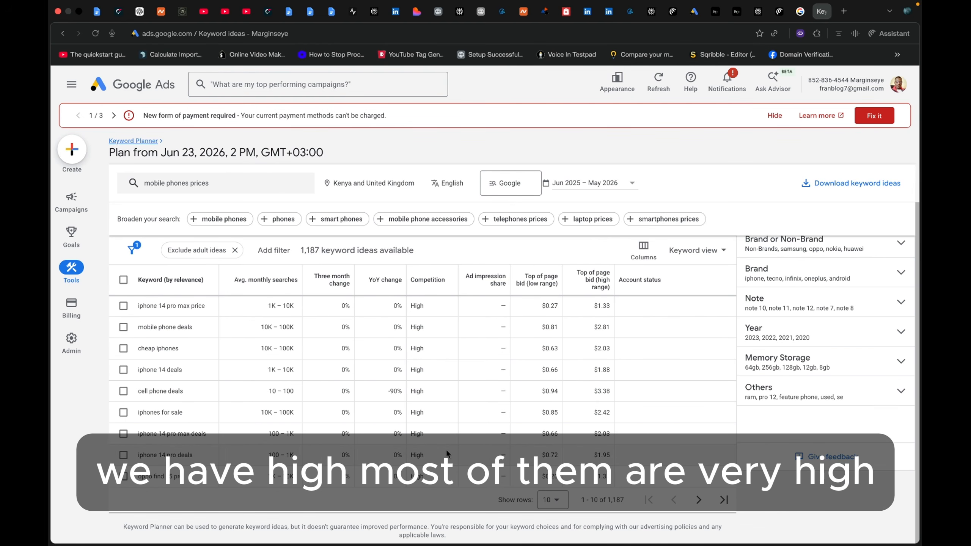
{"action": "scroll", "coordinate": [446, 448], "scroll_direction": "up", "scroll_amount": 1}
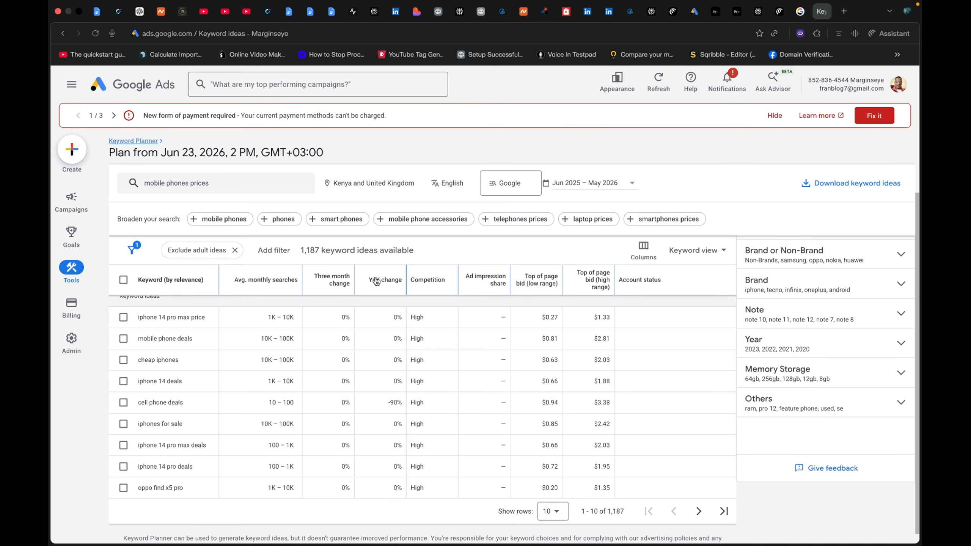
{"action": "mouse_move", "coordinate": [383, 283]}
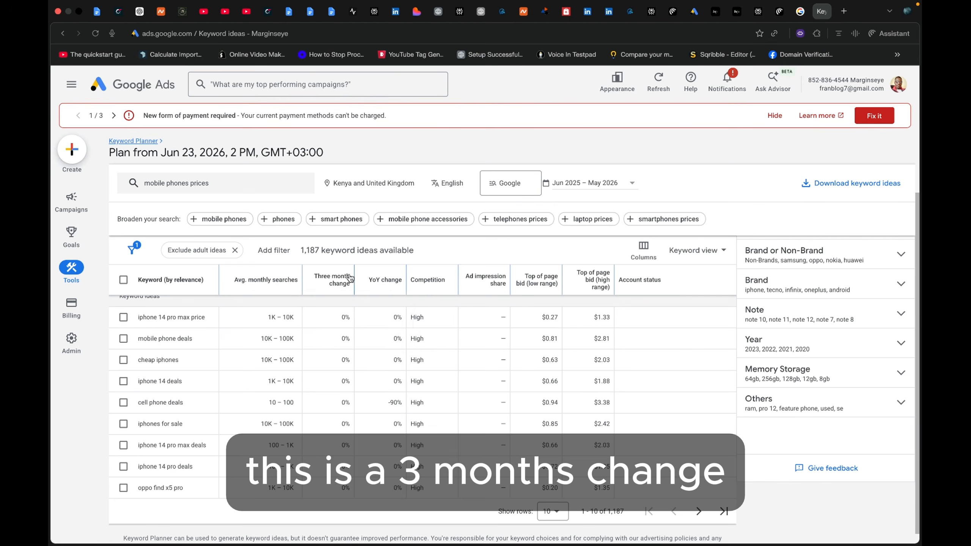
{"action": "mouse_move", "coordinate": [345, 282]}
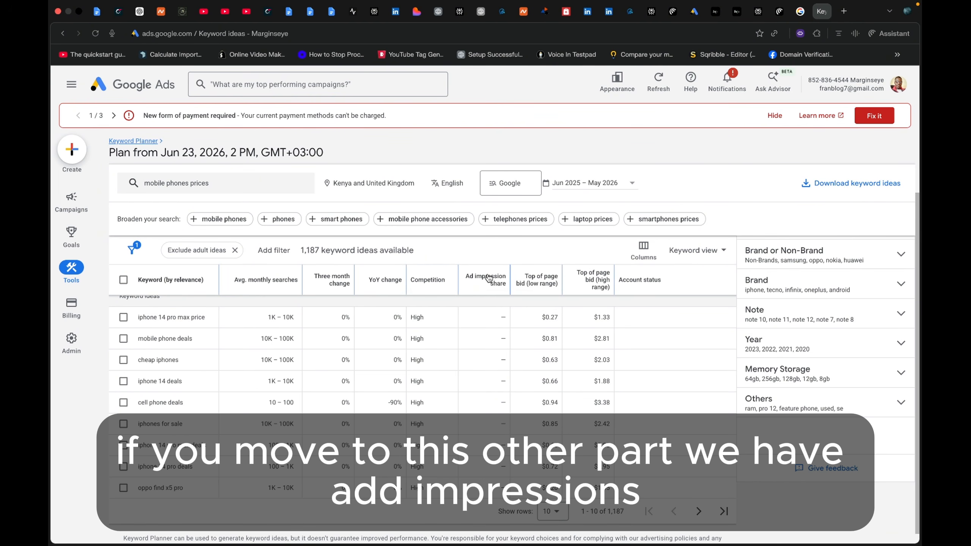
- Examine the ad impression share and the low-range and high-range top of page bids of the keyword ideas
{"action": "mouse_move", "coordinate": [489, 279]}
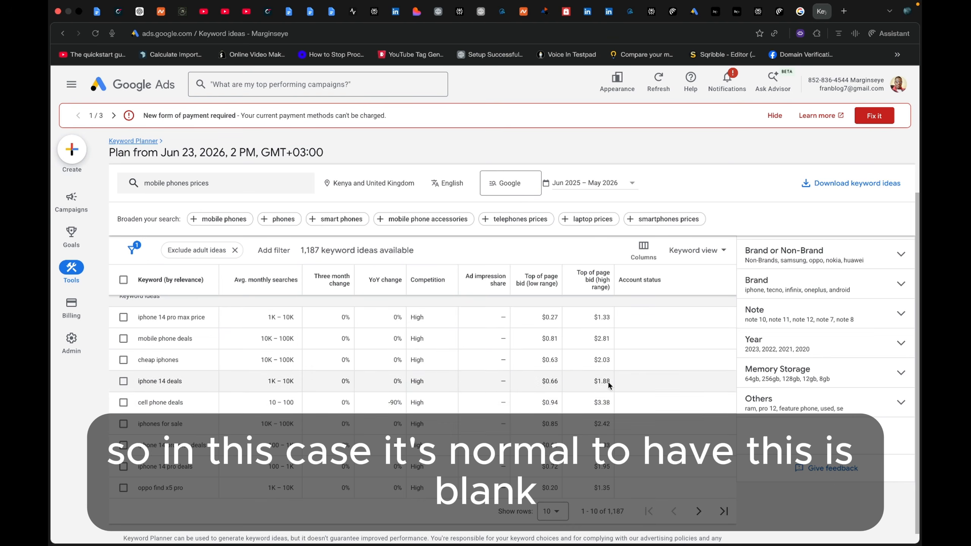
{"action": "scroll", "coordinate": [491, 390], "scroll_direction": "down", "scroll_amount": 1}
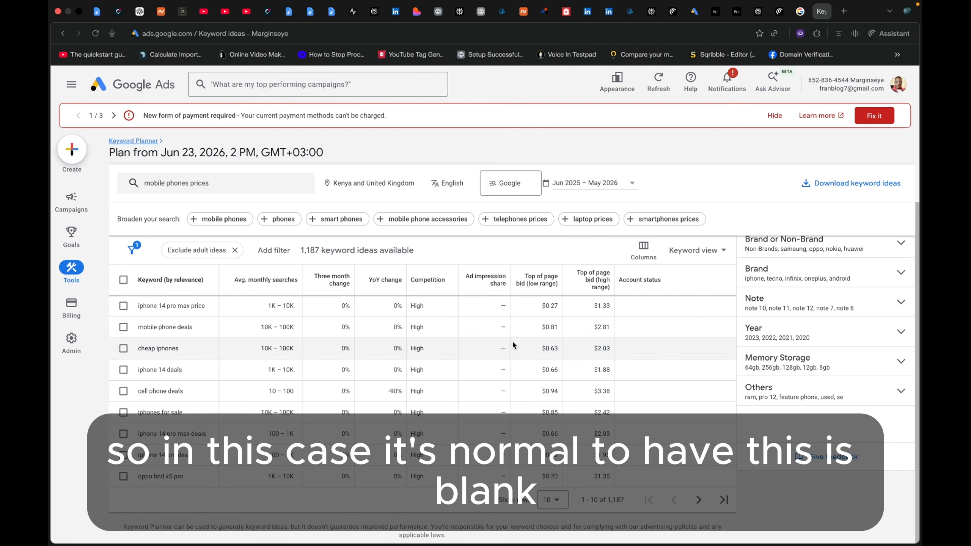
{"action": "scroll", "coordinate": [533, 357], "scroll_direction": "up", "scroll_amount": 1}
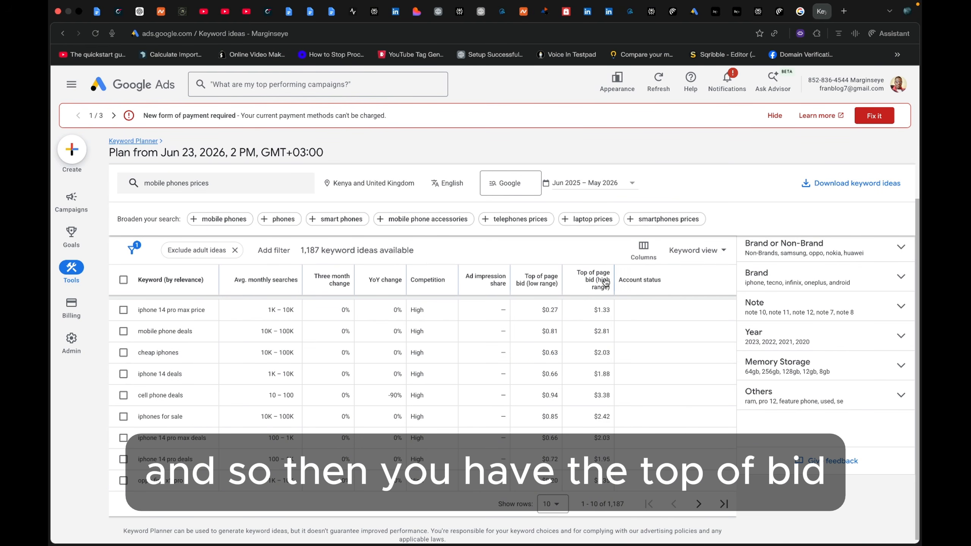
{"action": "mouse_move", "coordinate": [603, 284]}
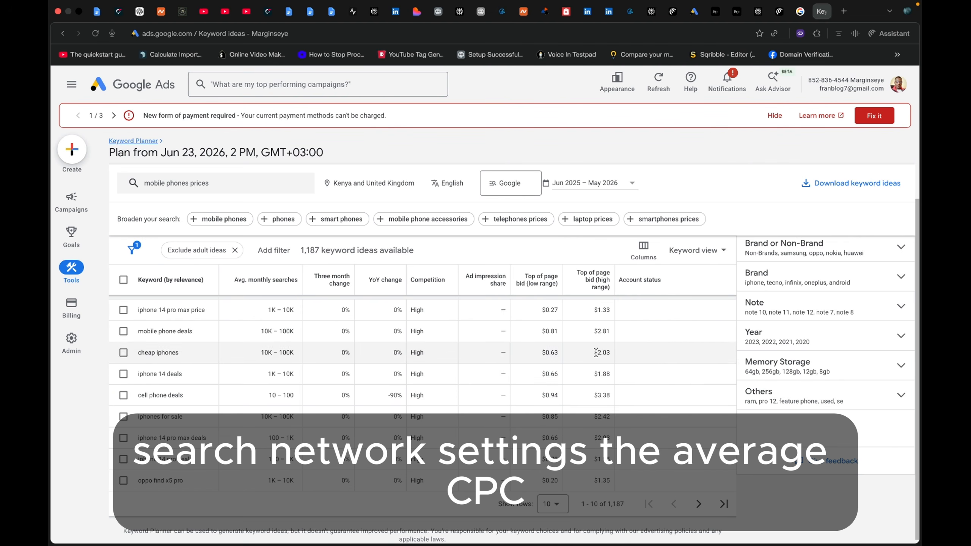
{"action": "scroll", "coordinate": [607, 477], "scroll_direction": "down", "scroll_amount": 1}
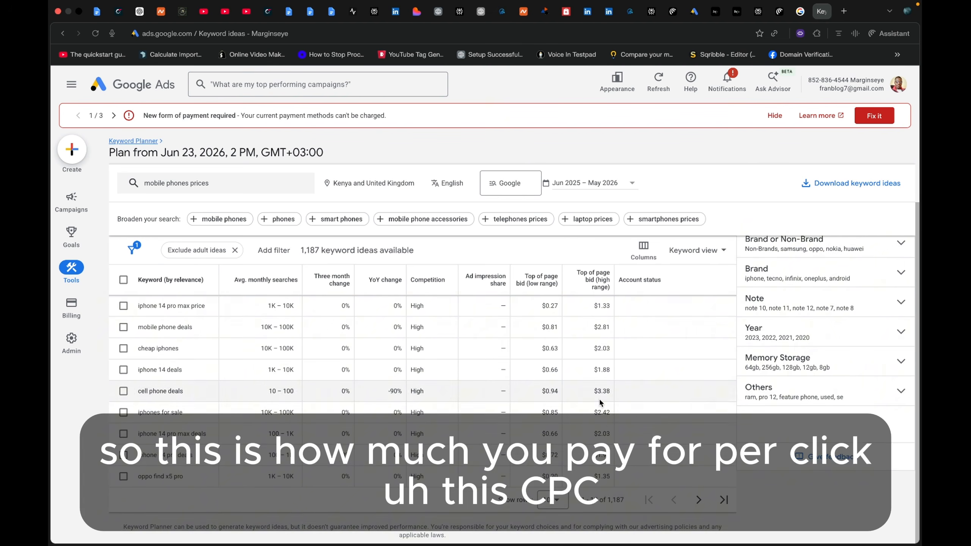
{"action": "scroll", "coordinate": [631, 382], "scroll_direction": "up", "scroll_amount": 3}
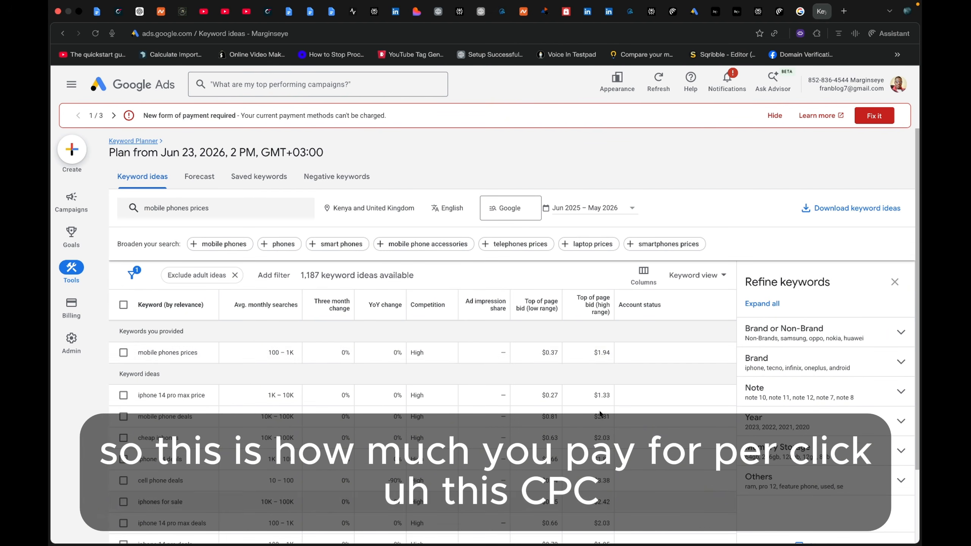
{"action": "scroll", "coordinate": [654, 357], "scroll_direction": "down", "scroll_amount": 3}
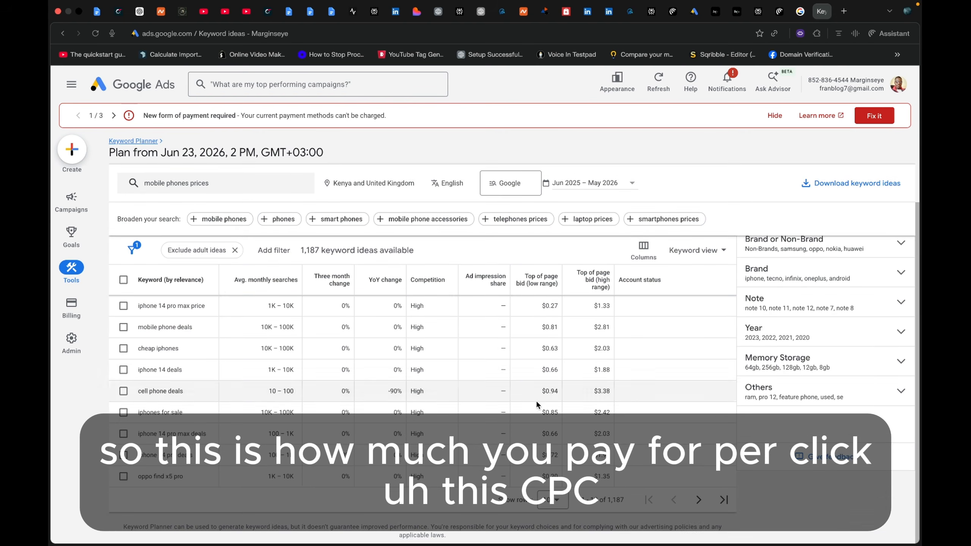
{"action": "scroll", "coordinate": [597, 398], "scroll_direction": "up", "scroll_amount": 3}
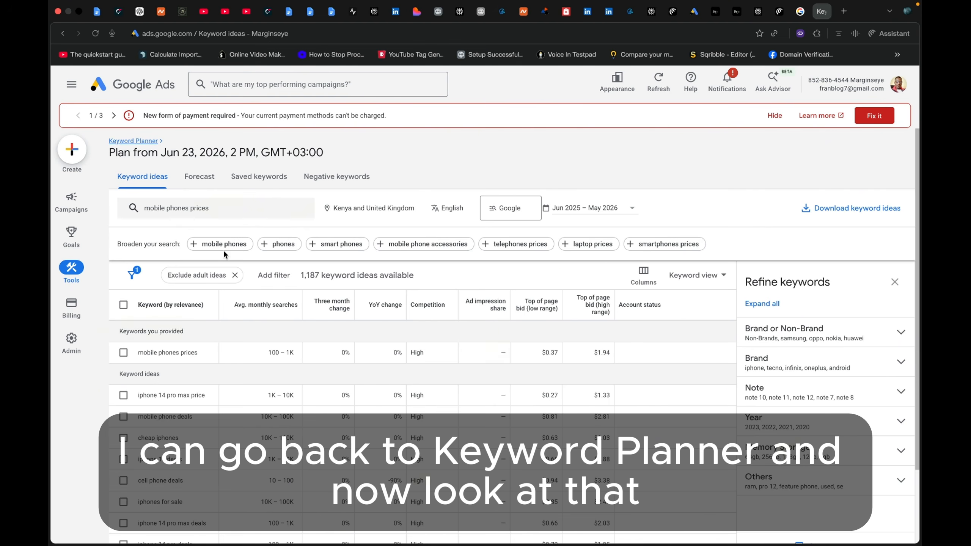
- Return to the Keyword Planner start page and get search volume and forecasts for "ppc management"
{"action": "mouse_move", "coordinate": [74, 270]}
{"action": "left_click", "coordinate": [159, 210]}
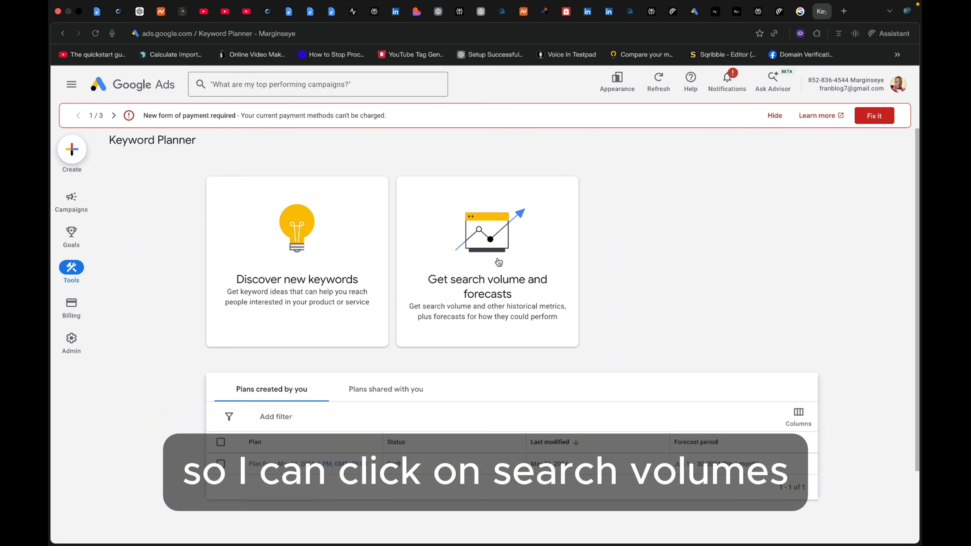
{"action": "left_click", "coordinate": [487, 255]}
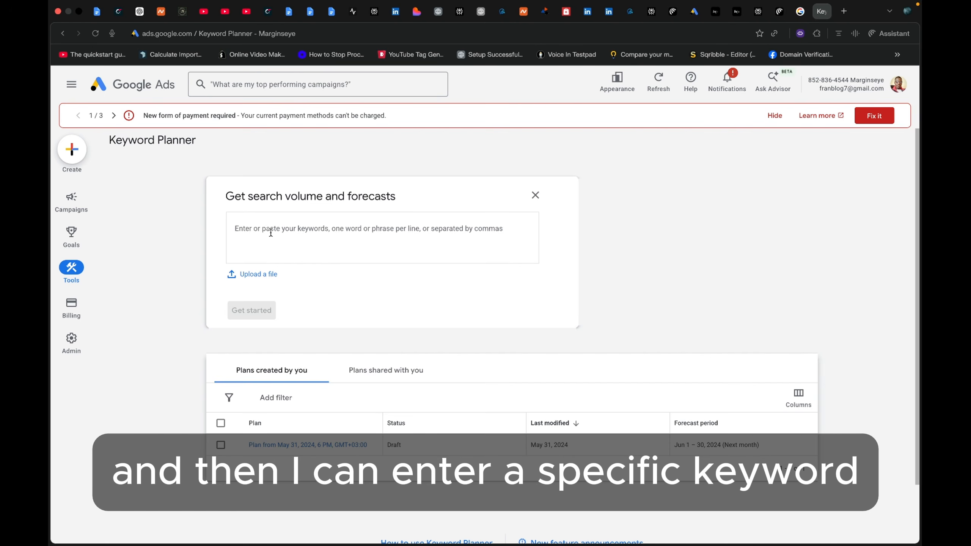
{"action": "left_click", "coordinate": [271, 233]}
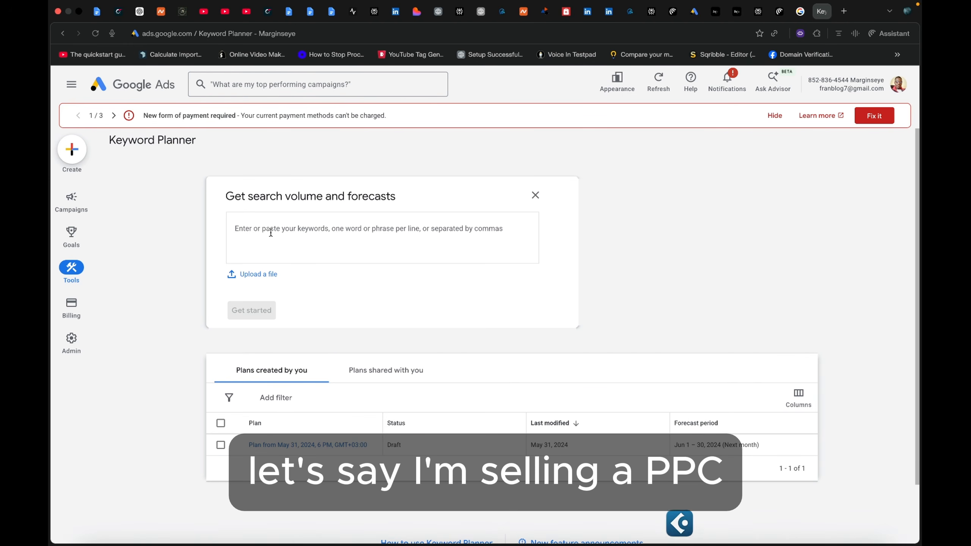
{"action": "type", "text": "ppc "}
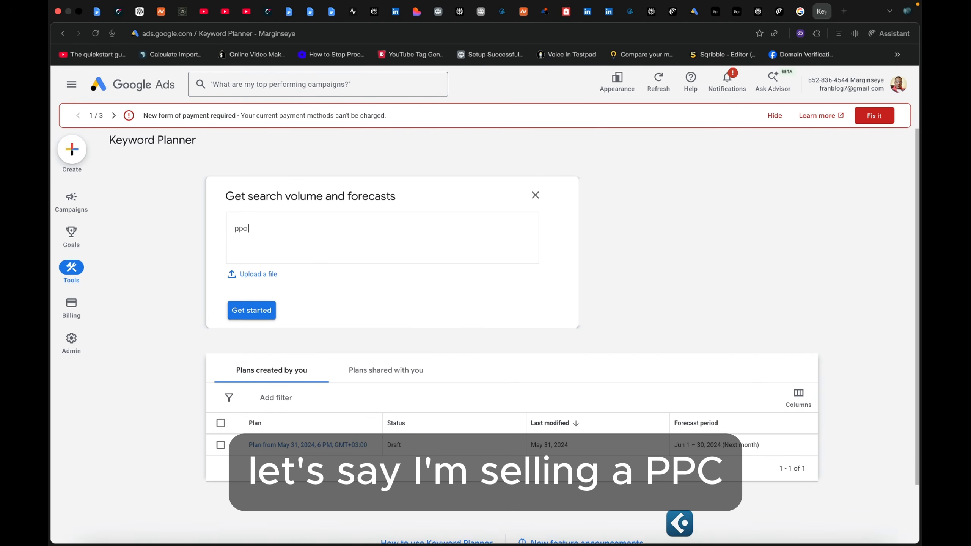
{"action": "type", "text": "m"}
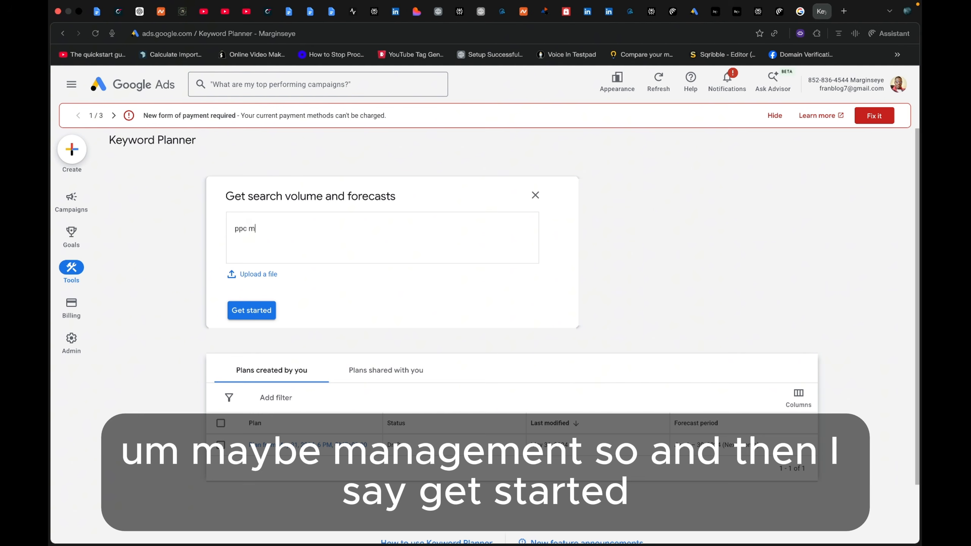
{"action": "type", "text": "anagement"}
{"action": "left_click", "coordinate": [239, 311]}
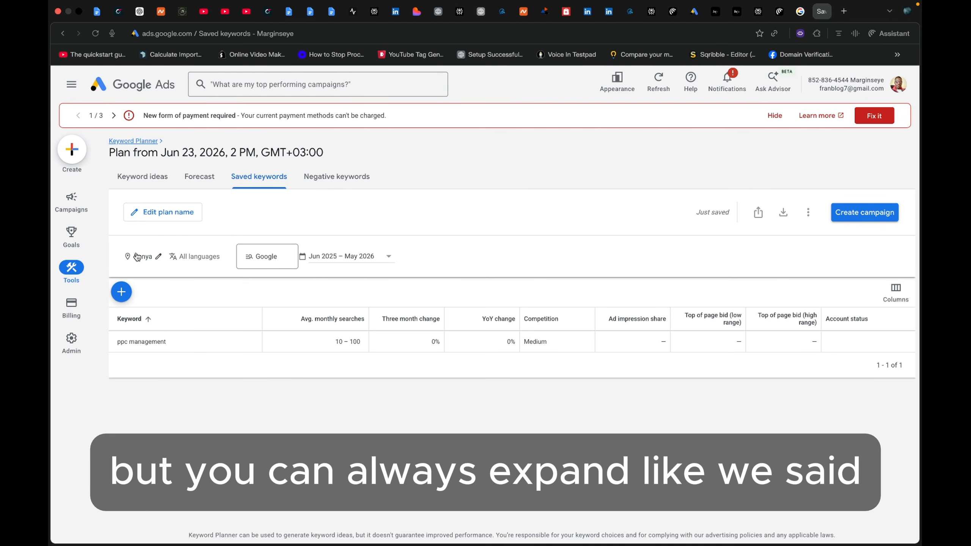
- Include United Kingdom and United States as additional target locations for the keyword plan
{"action": "left_click", "coordinate": [153, 256]}
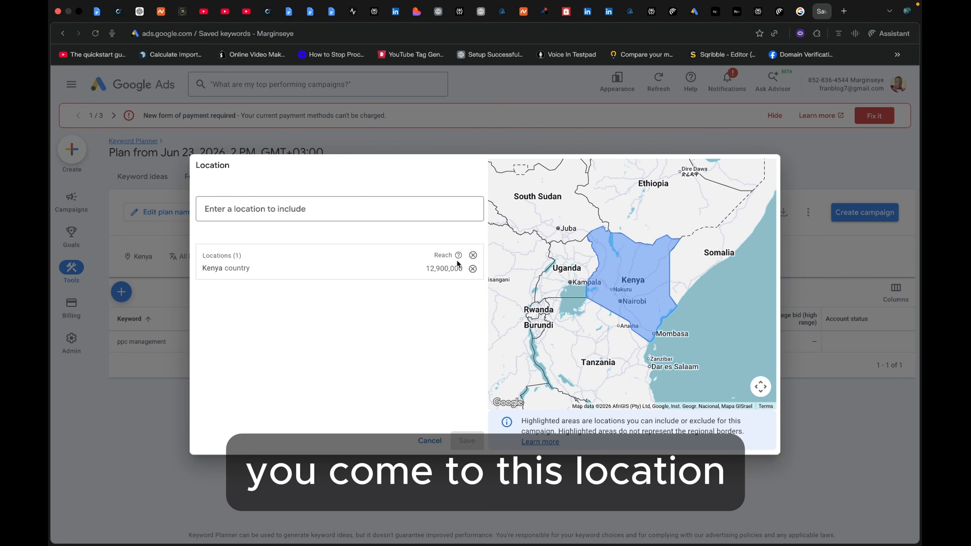
{"action": "left_click", "coordinate": [354, 205]}
{"action": "type", "text": "united"}
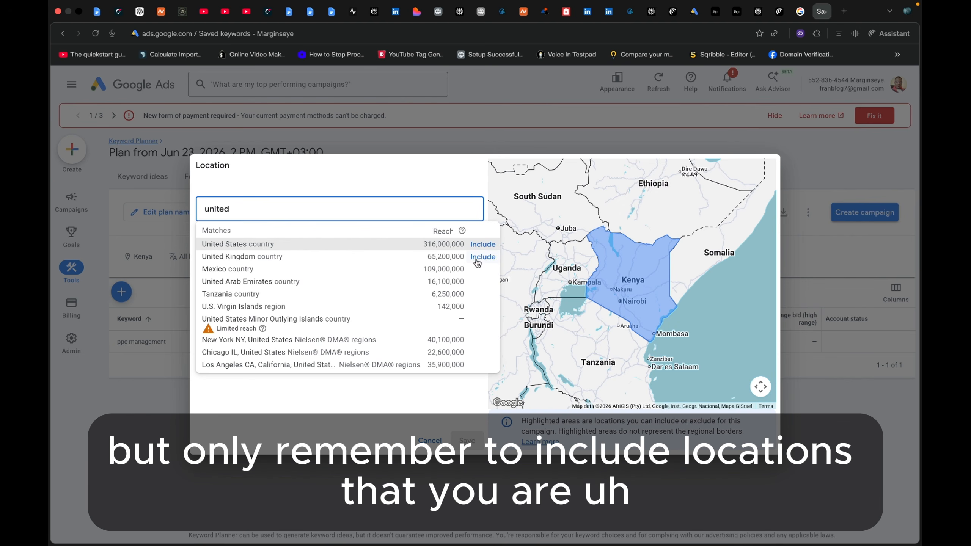
{"action": "left_click", "coordinate": [480, 257]}
{"action": "left_click", "coordinate": [308, 209]}
{"action": "type", "text": "united"}
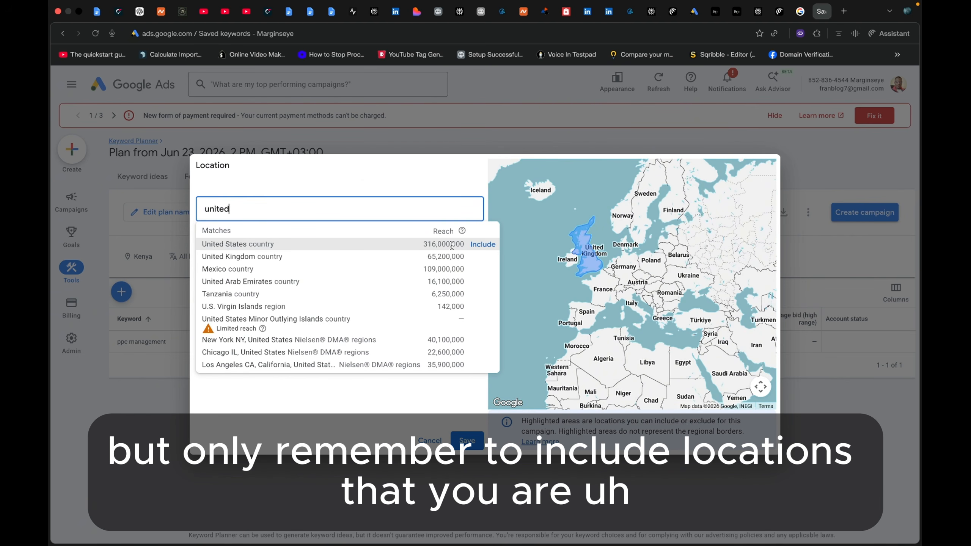
{"action": "left_click", "coordinate": [484, 244]}
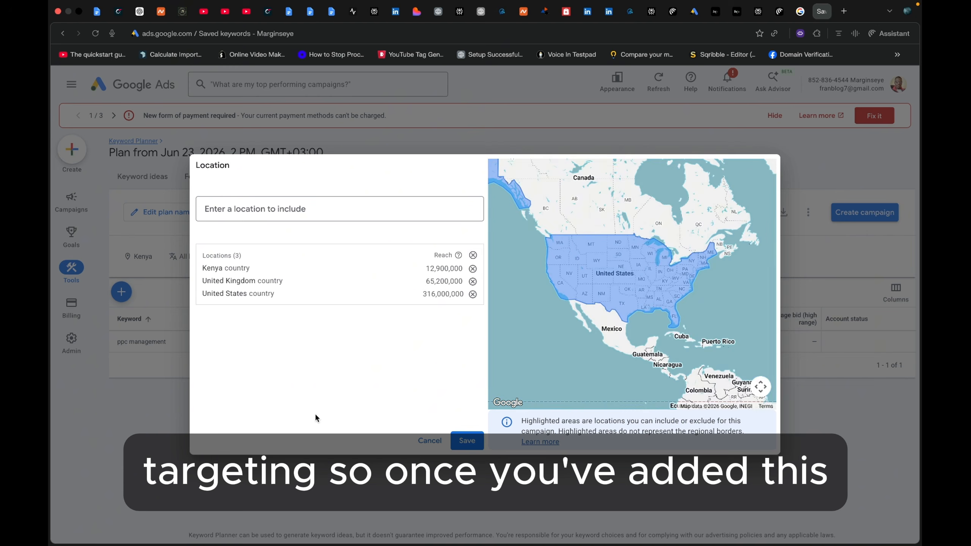
- Include Australia as well, save the plan's locations, and check the competition level for "ppc management"
{"action": "left_click", "coordinate": [270, 209]}
{"action": "type", "text": "Au"}
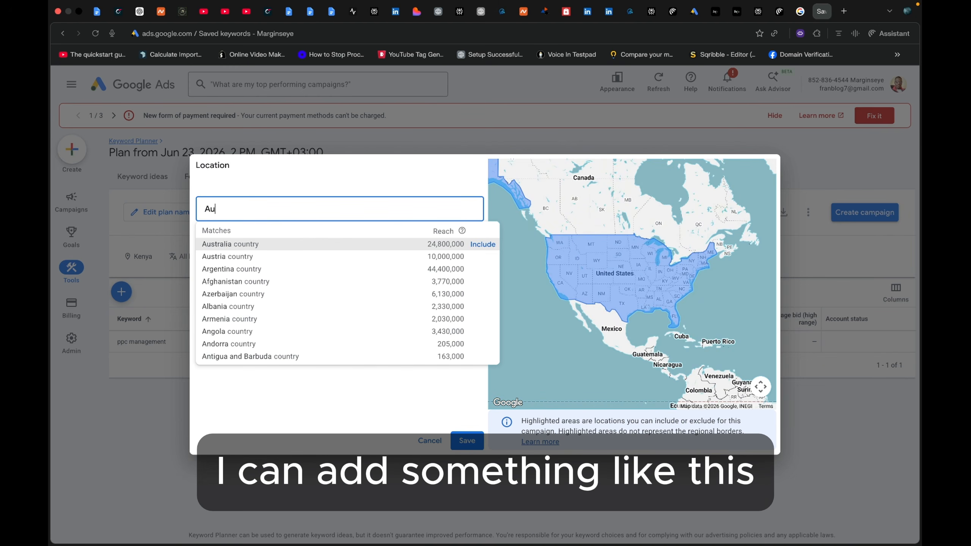
{"action": "type", "text": "stralia"}
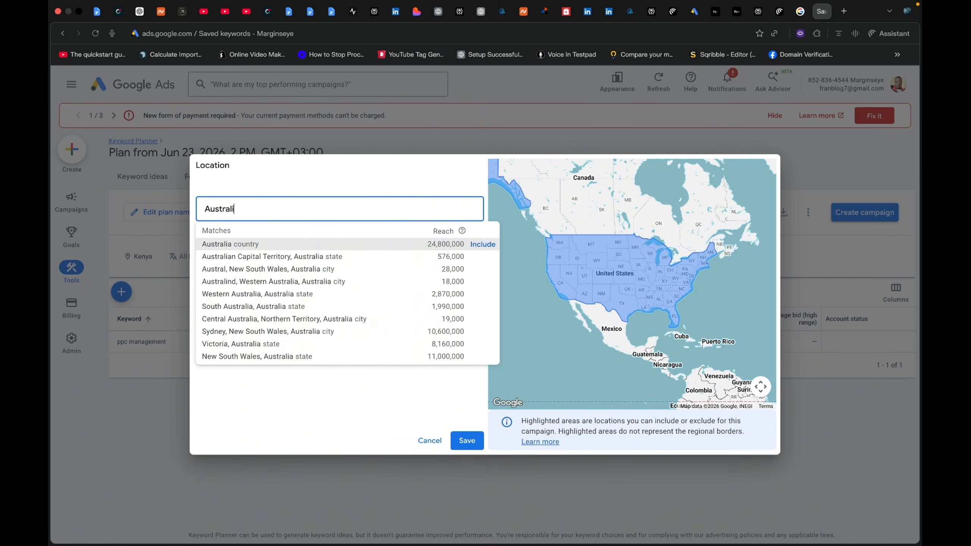
{"action": "left_click", "coordinate": [478, 244]}
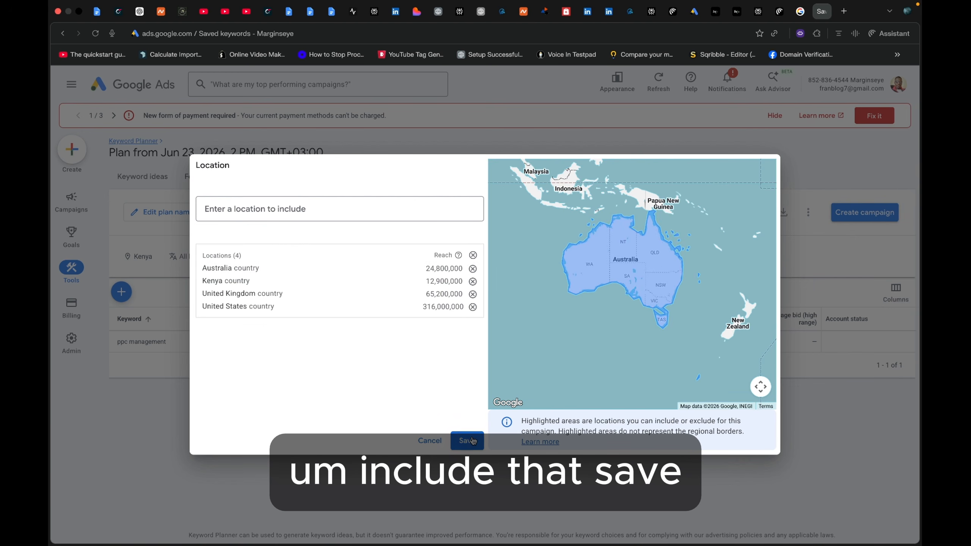
{"action": "left_click", "coordinate": [472, 441]}
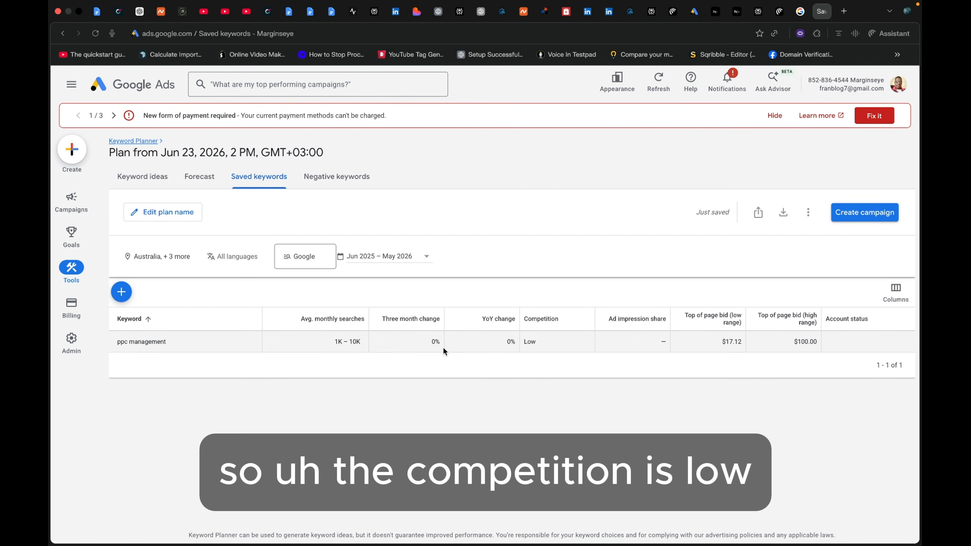
{"action": "left_click_drag", "start_coordinate": [558, 338], "coordinate": [521, 346]}
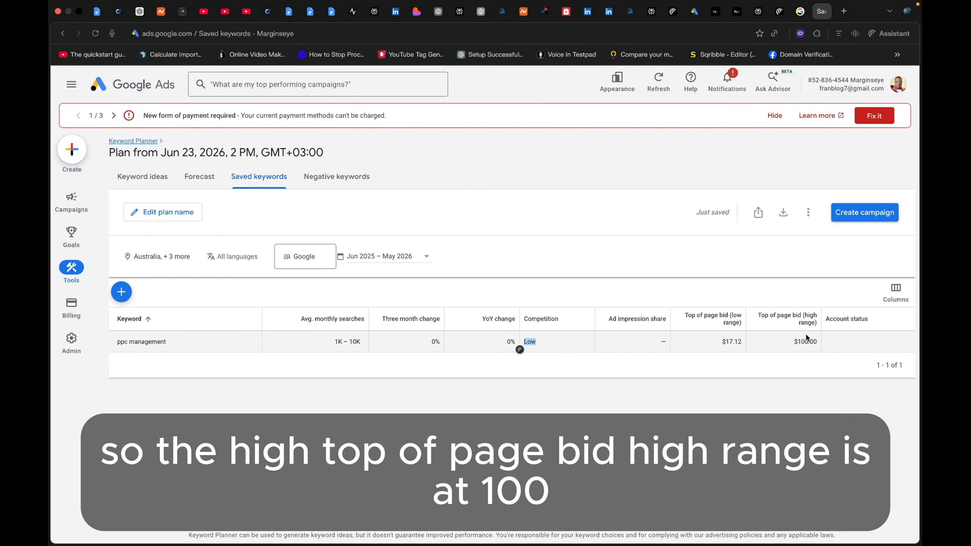
- Start adding keywords to the plan and enter "digital marketing" as the new keyword
{"action": "left_click", "coordinate": [120, 291]}
{"action": "left_click", "coordinate": [190, 346]}
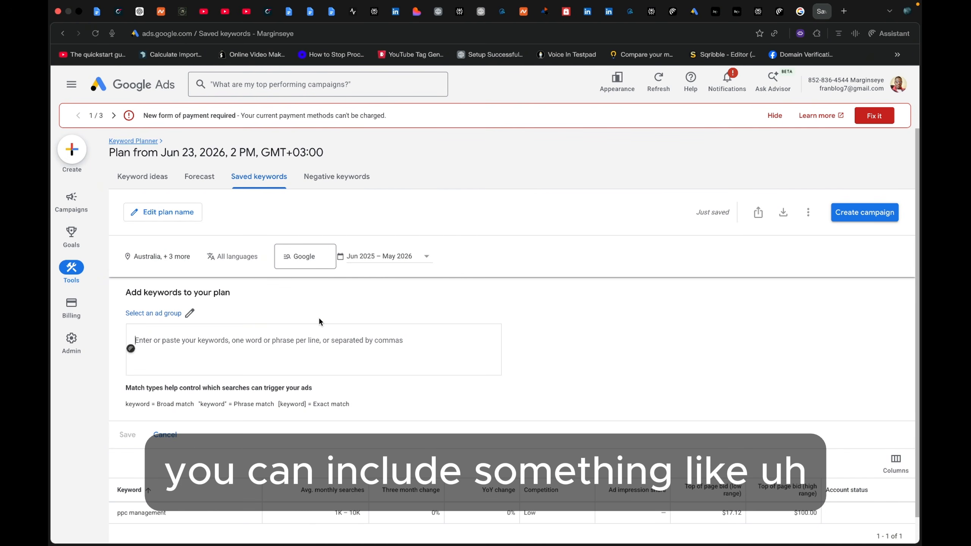
{"action": "type", "text": "digital"}
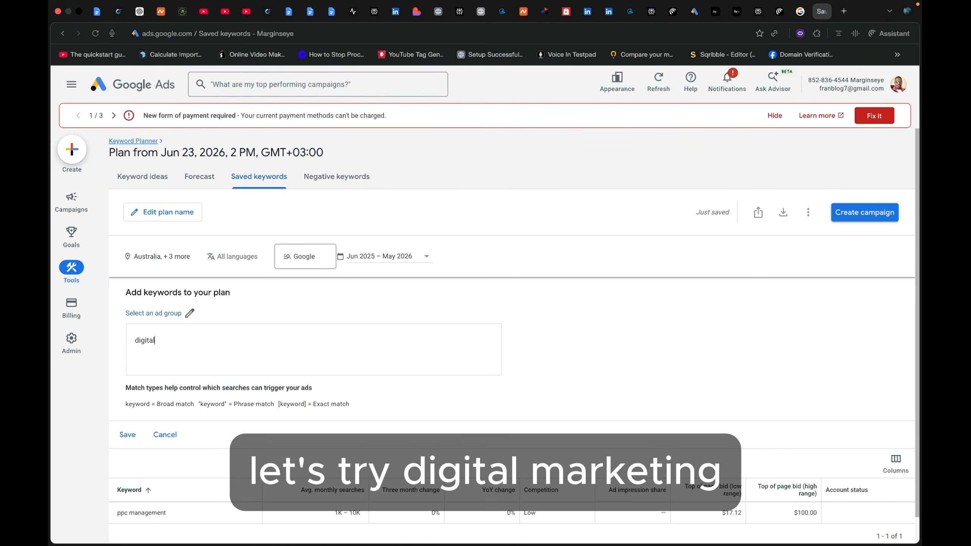
{"action": "type", "text": " marketing"}
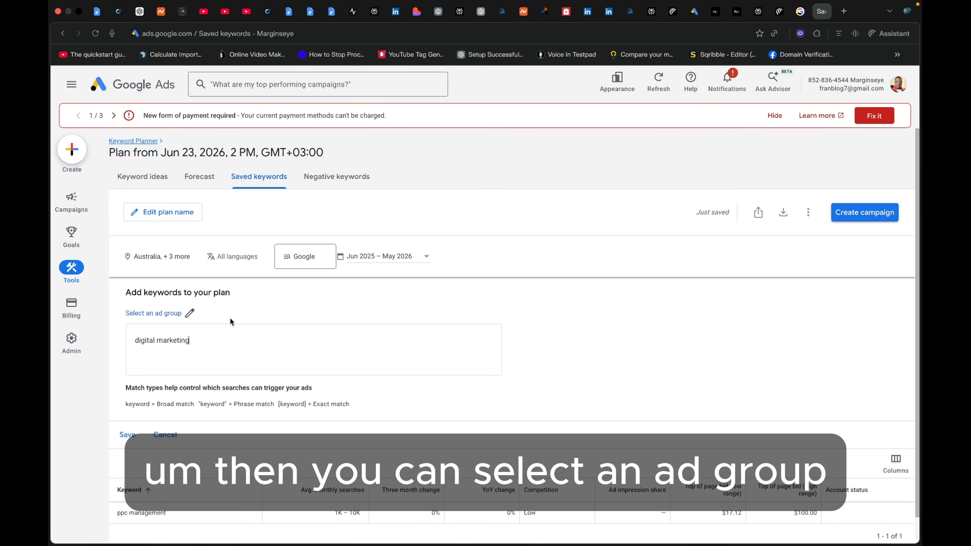
- Assign the "digital marketing" keyword to Ad group 1 and save it to the plan
{"action": "left_click", "coordinate": [173, 312]}
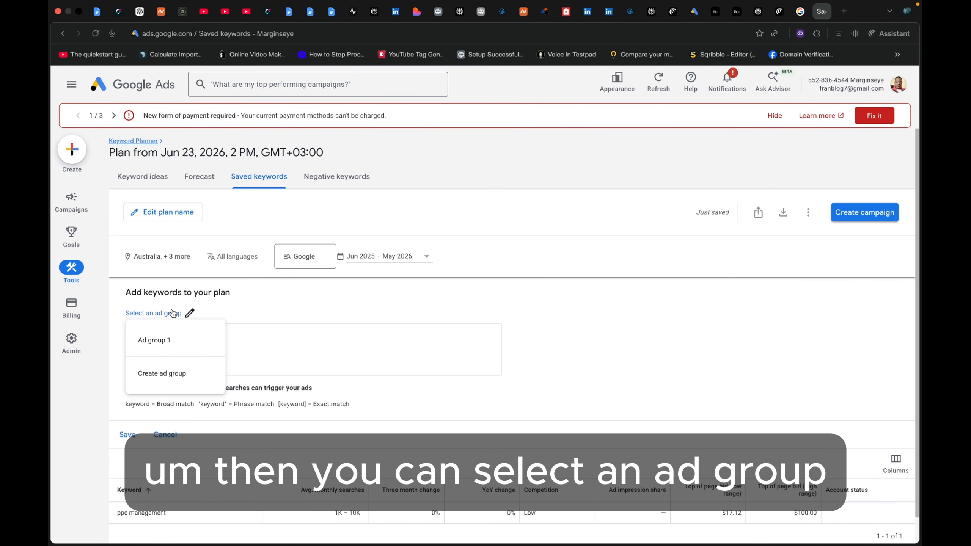
{"action": "left_click", "coordinate": [256, 316]}
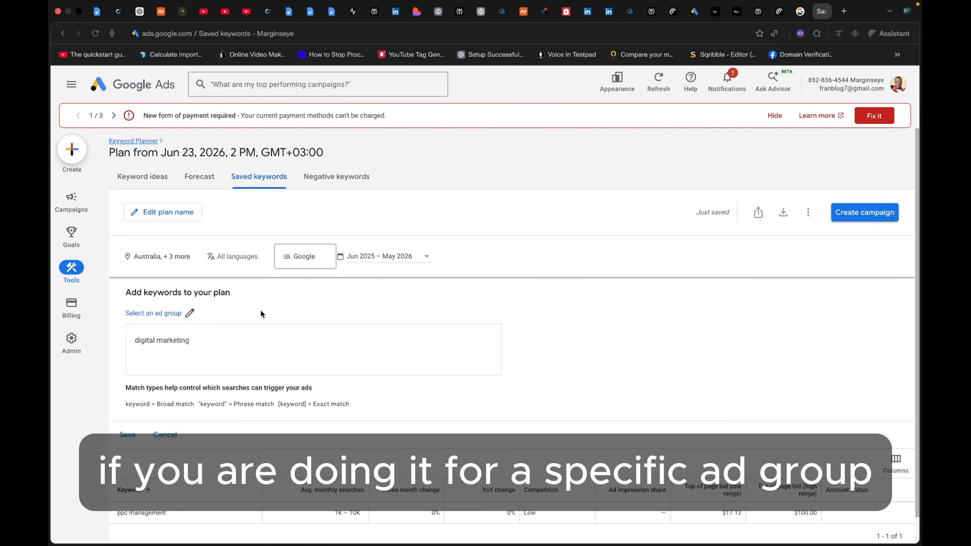
{"action": "left_click", "coordinate": [128, 435]}
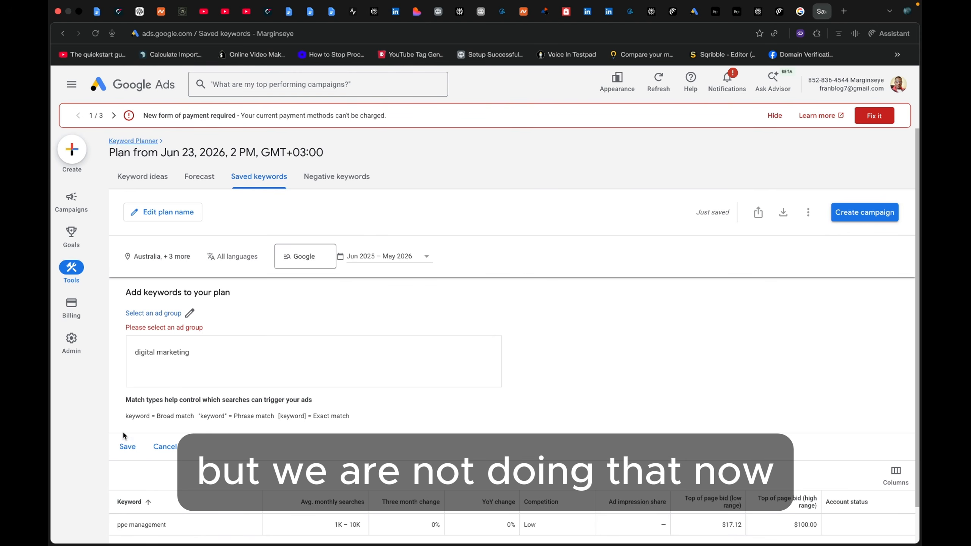
{"action": "left_click", "coordinate": [180, 315]}
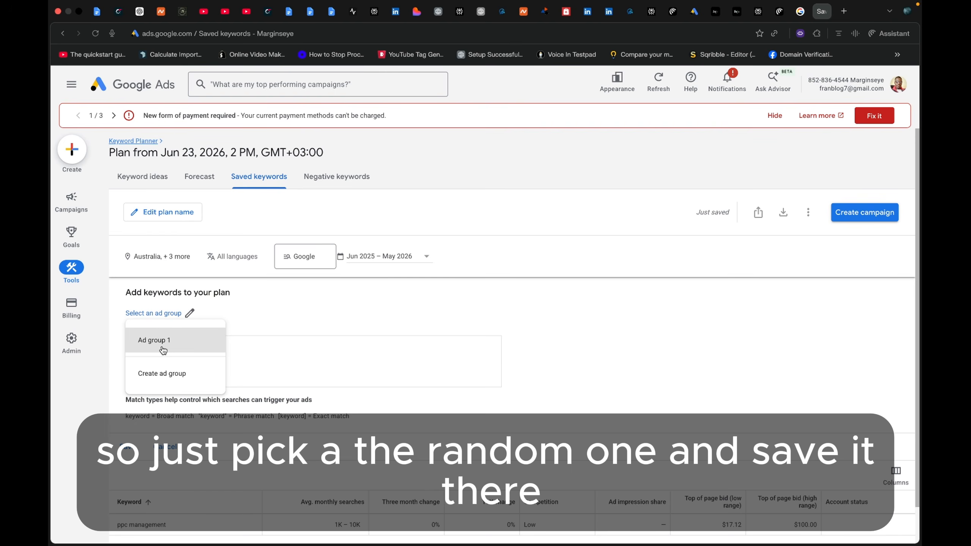
{"action": "left_click", "coordinate": [161, 345]}
{"action": "left_click", "coordinate": [128, 435]}
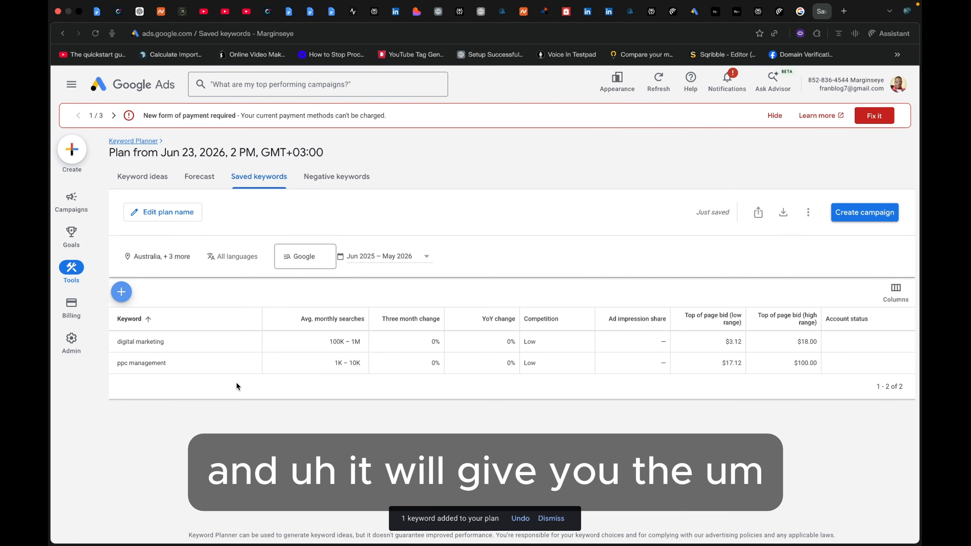
{"action": "mouse_move", "coordinate": [71, 340]}
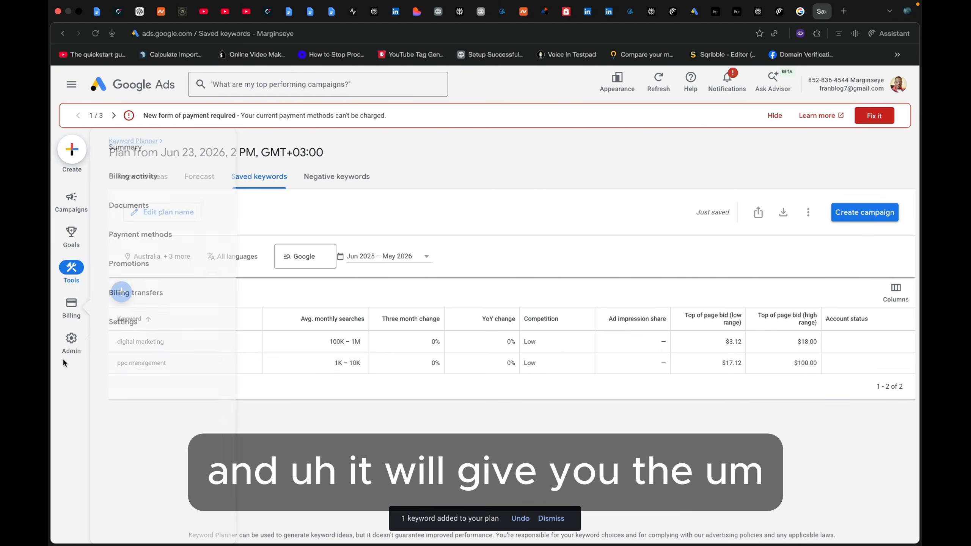